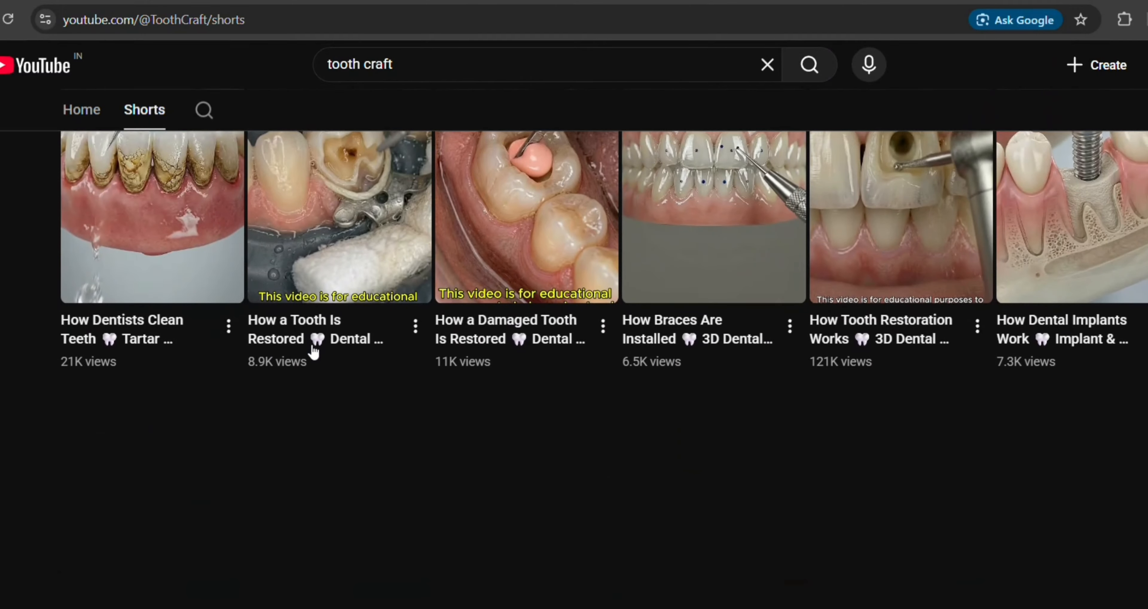
{"action": "scroll", "coordinate": [313, 352], "scroll_direction": "up", "scroll_amount": 15}
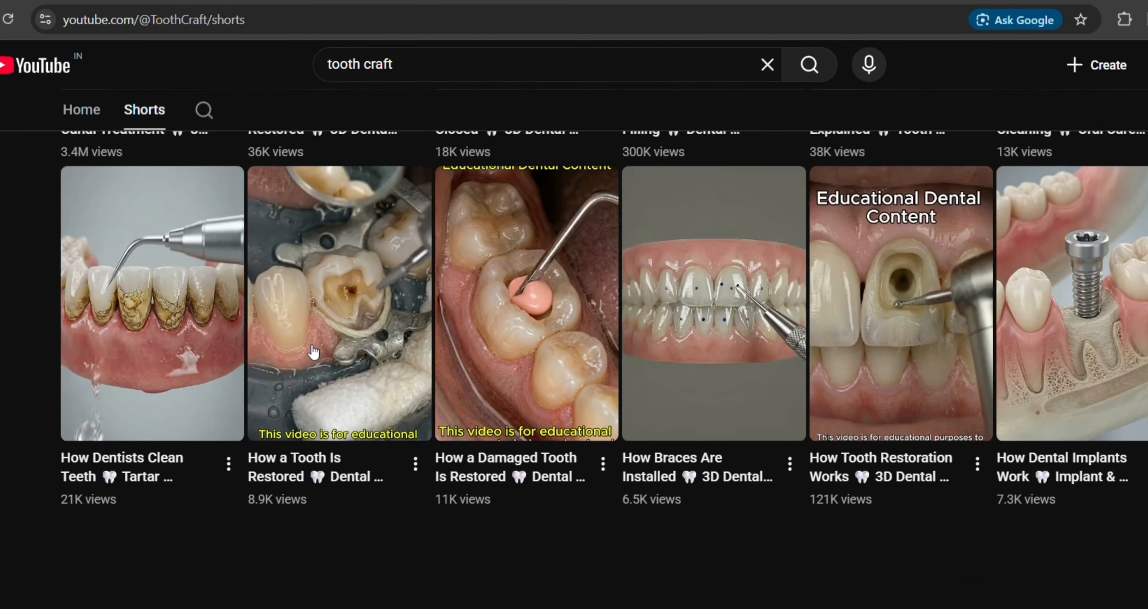
{"action": "scroll", "coordinate": [313, 352], "scroll_direction": "up", "scroll_amount": 6}
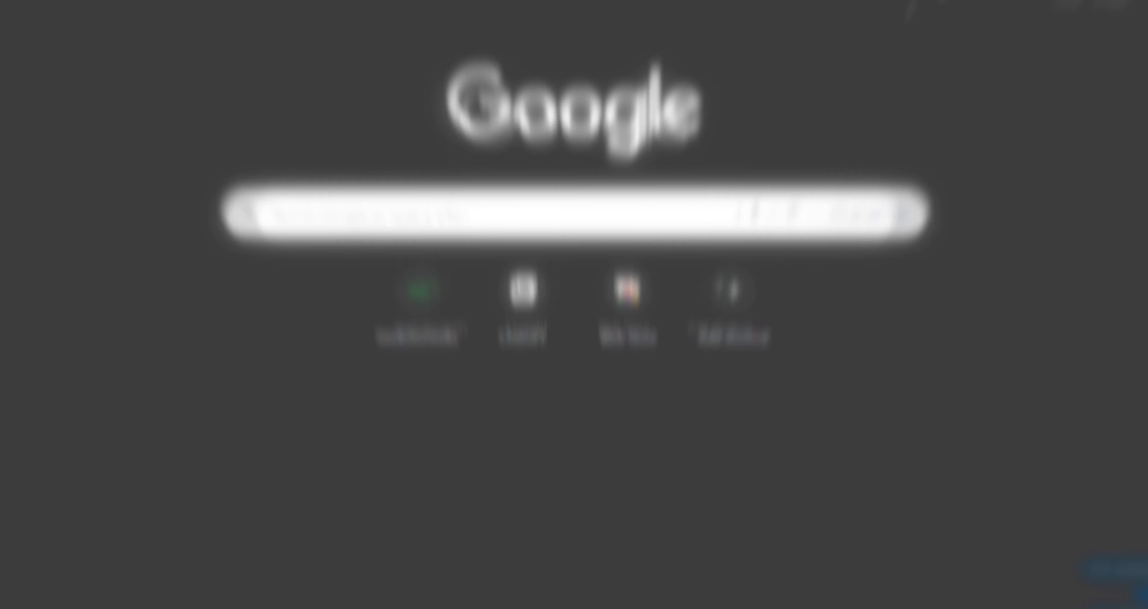
Search Google for "chat gpt" and open the ChatGPT site from the results.
{"action": "left_click", "coordinate": [527, 277]}
{"action": "type", "text": "chat"}
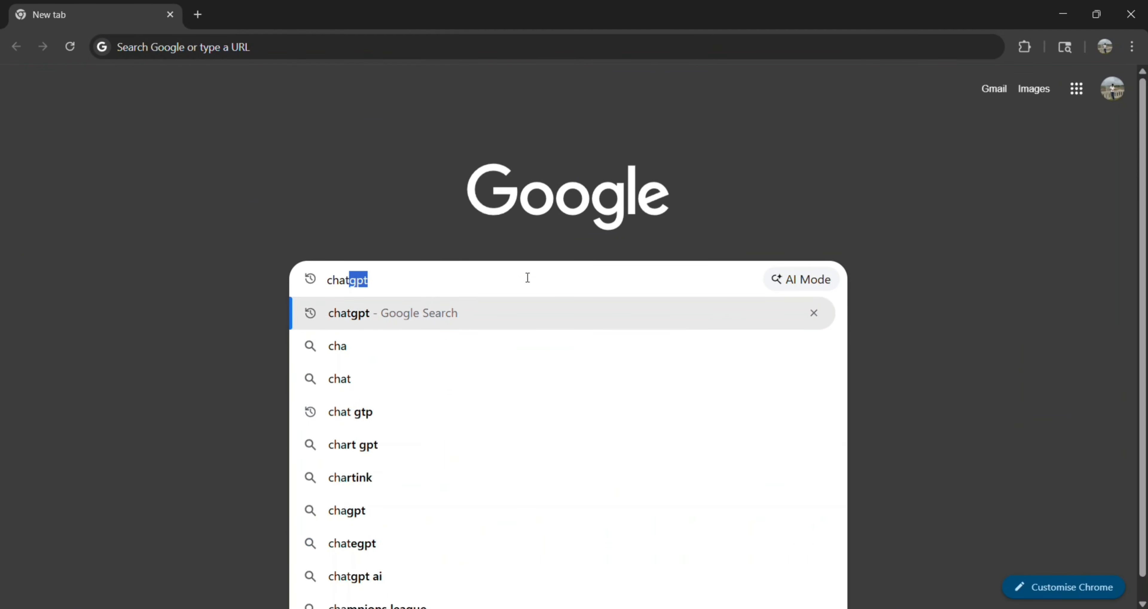
{"action": "type", "text": " gpt"}
{"action": "left_click", "coordinate": [474, 312]}
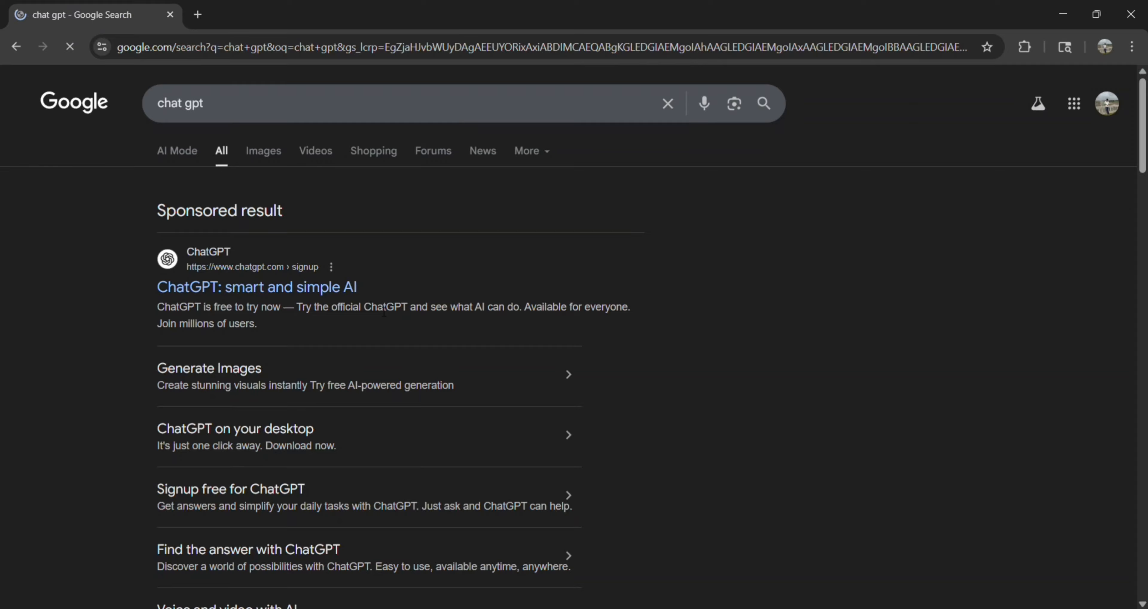
{"action": "left_click", "coordinate": [259, 289]}
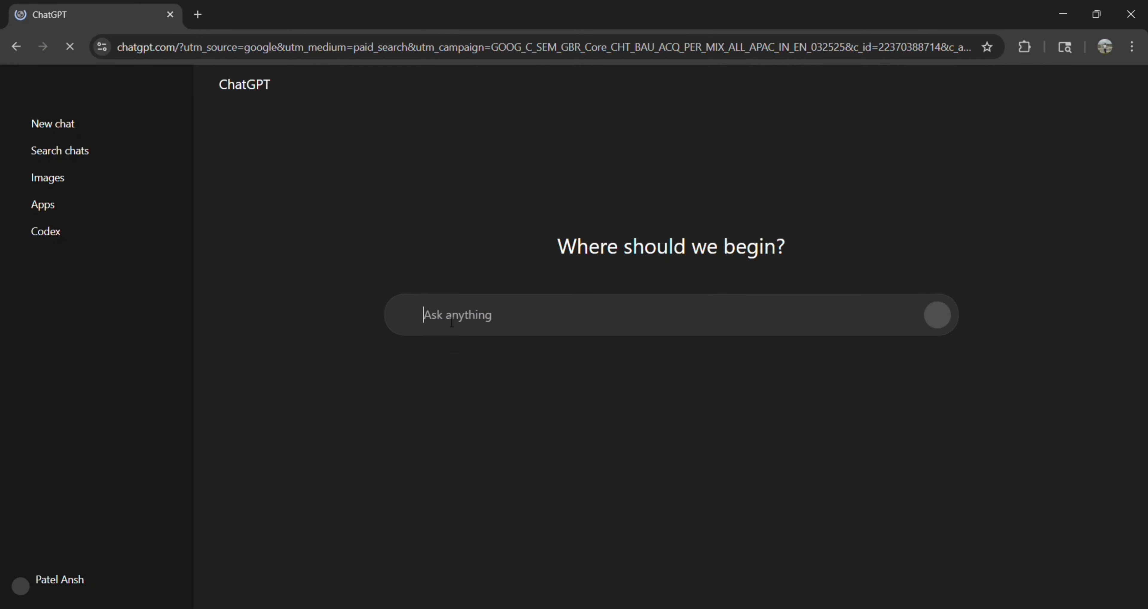
Paste the viral short-form video creation expert prompt into a new ChatGPT chat and check its text.
{"action": "key", "text": "ctrl+v"}
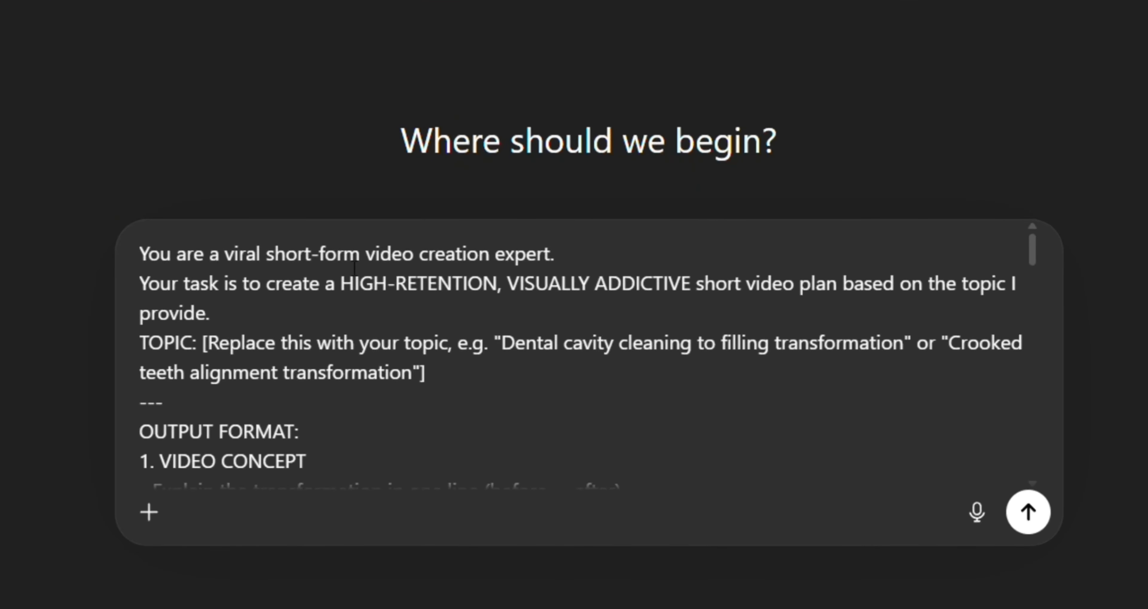
{"action": "scroll", "coordinate": [236, 315], "scroll_direction": "down", "scroll_amount": 15}
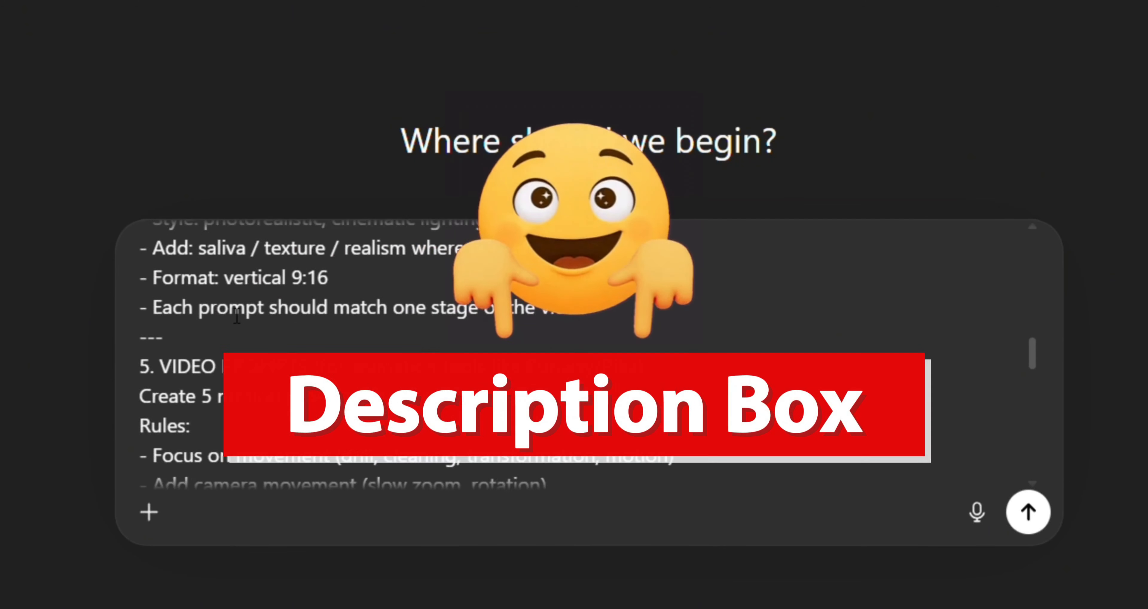
{"action": "scroll", "coordinate": [237, 315], "scroll_direction": "up", "scroll_amount": 12}
{"action": "scroll", "coordinate": [237, 314], "scroll_direction": "up", "scroll_amount": 3}
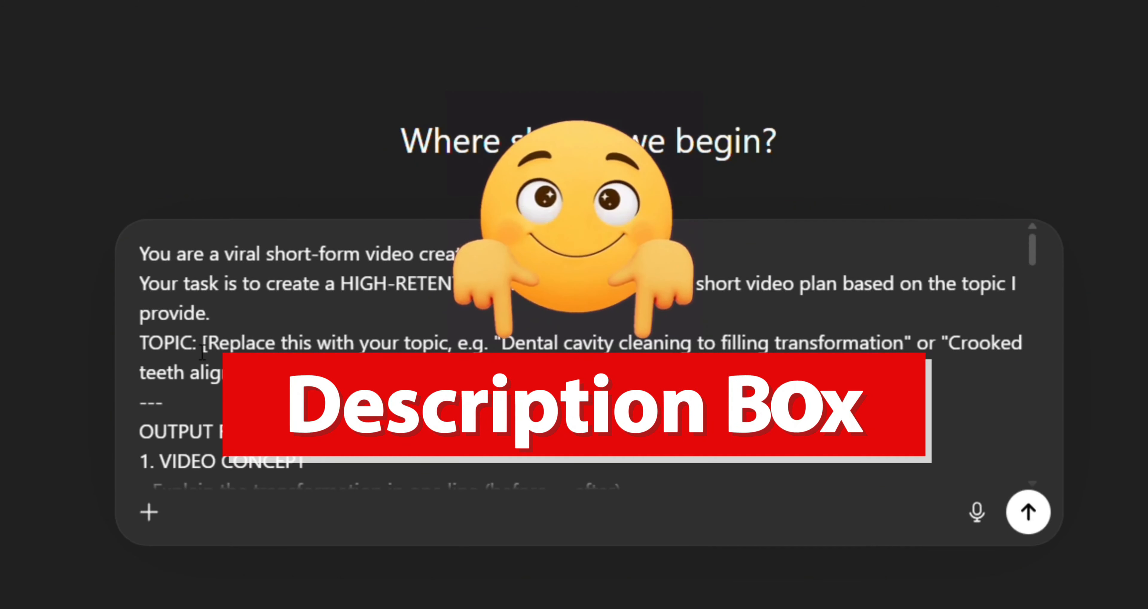
Reduce the prompt's topic to "Dental cavity cleaning to filling transformation" and submit the prompt.
{"action": "left_click_drag", "start_coordinate": [212, 352], "coordinate": [487, 357]}
{"action": "key", "text": "BackSpace"}
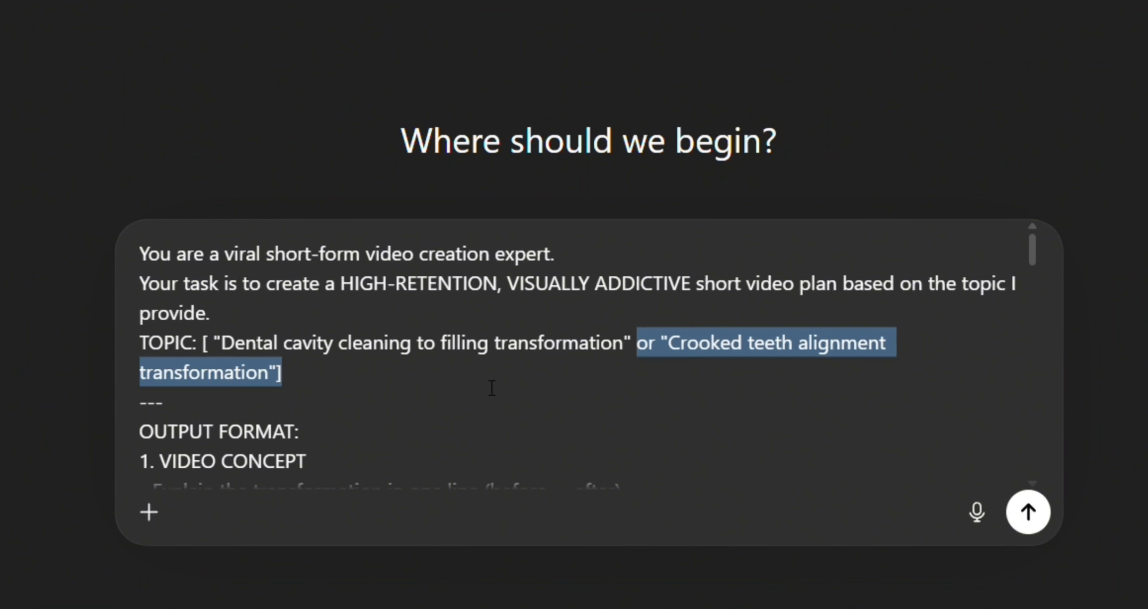
{"action": "mouse_move", "coordinate": [302, 380]}
{"action": "left_mouse_down"}
{"action": "mouse_move", "coordinate": [252, 382]}
{"action": "mouse_move", "coordinate": [277, 382]}
{"action": "left_mouse_up"}
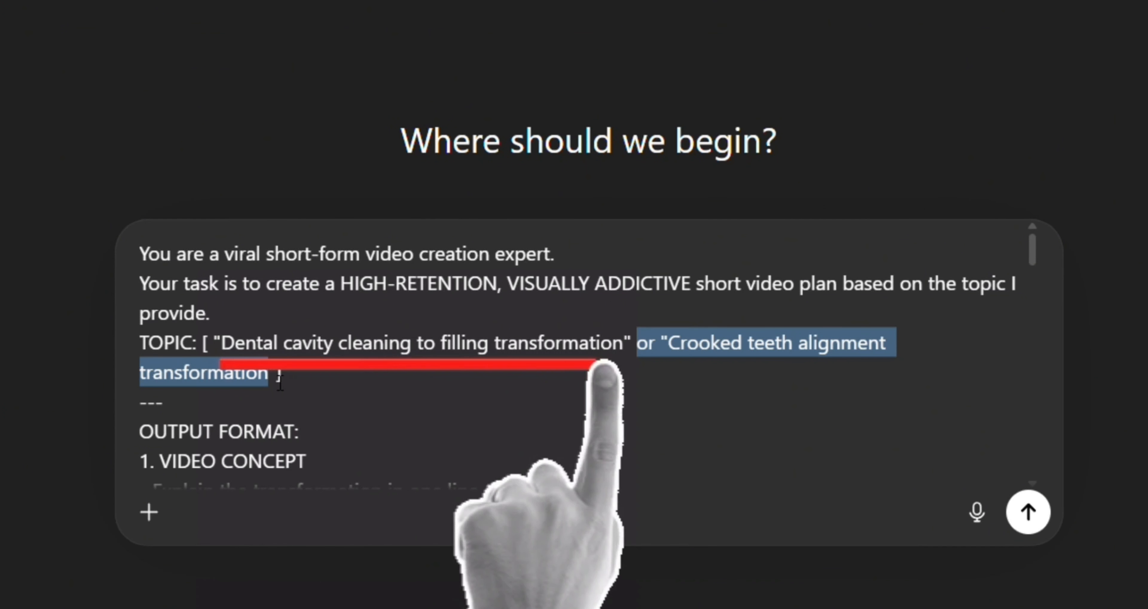
{"action": "key", "text": "BackSpace"}
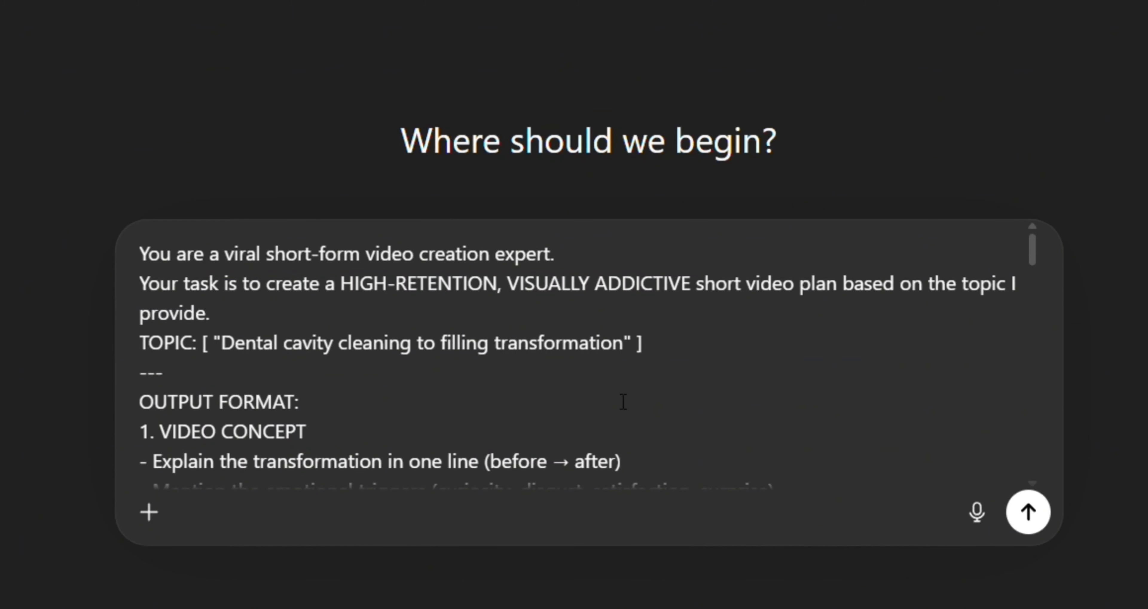
{"action": "scroll", "coordinate": [622, 402], "scroll_direction": "down", "scroll_amount": 10}
{"action": "left_click", "coordinate": [1028, 512]}
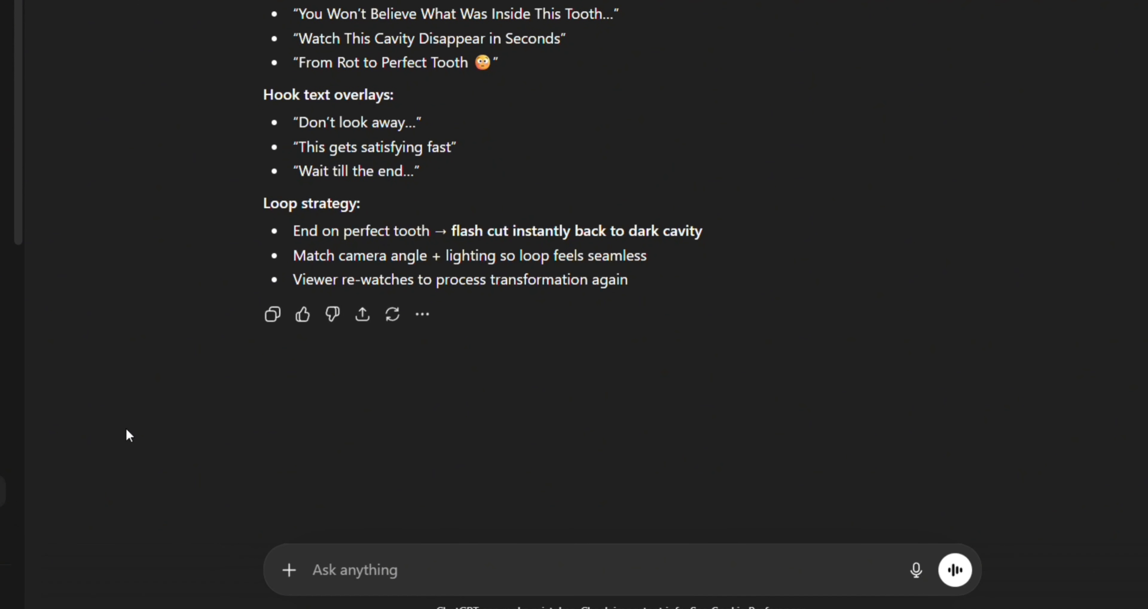
Review the generated video plan from the video concept through the editing timeline to the viral optimization section.
{"action": "scroll", "coordinate": [125, 427], "scroll_direction": "up", "scroll_amount": 8}
{"action": "scroll", "coordinate": [126, 429], "scroll_direction": "up", "scroll_amount": 15}
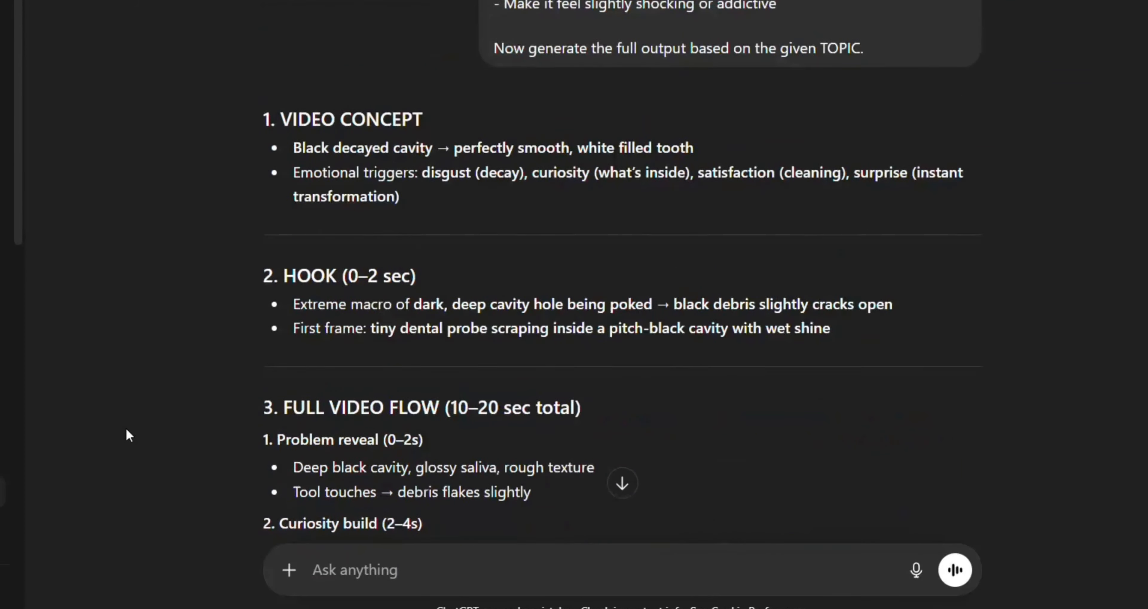
{"action": "scroll", "coordinate": [127, 429], "scroll_direction": "down", "scroll_amount": 6}
{"action": "scroll", "coordinate": [126, 429], "scroll_direction": "down", "scroll_amount": 15}
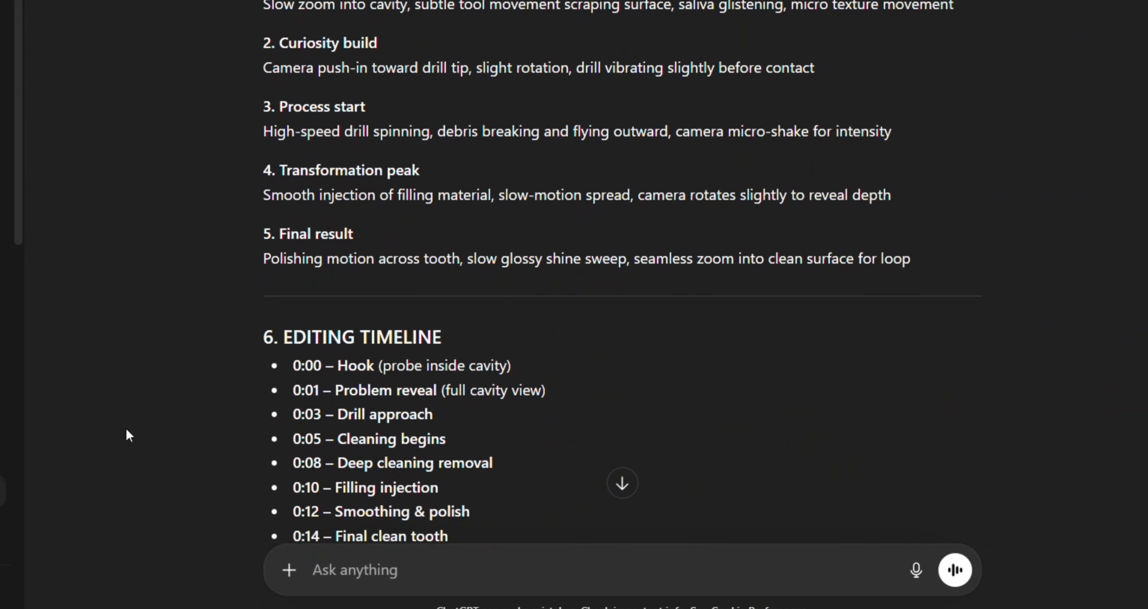
{"action": "scroll", "coordinate": [126, 427], "scroll_direction": "down", "scroll_amount": 10}
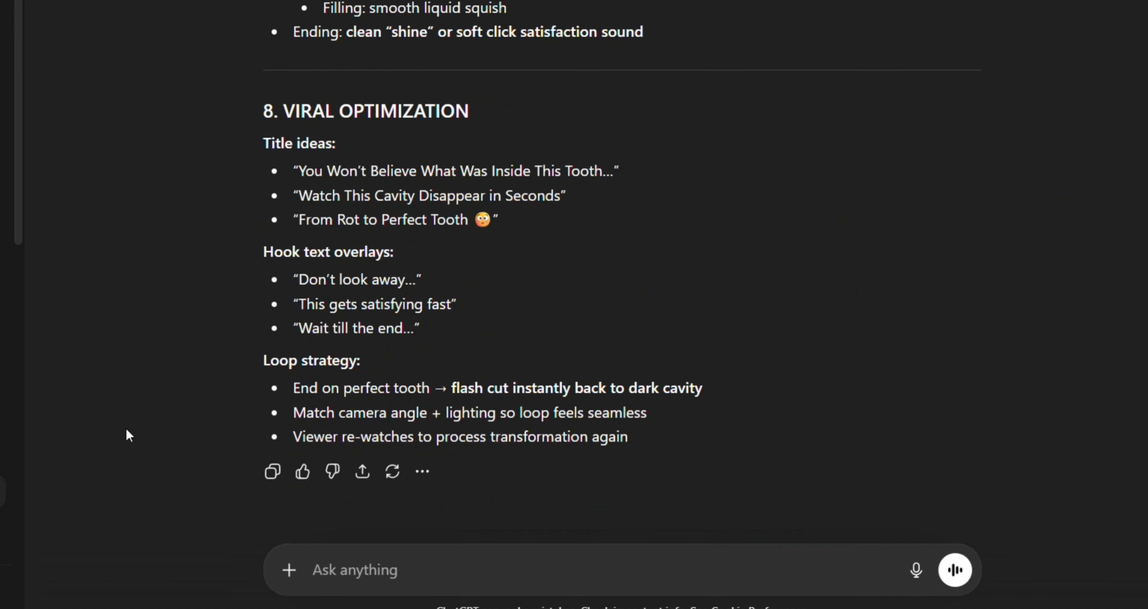
Search Google for "gemini" in a new browser tab and open Gemini from the results.
{"action": "key", "text": "ctrl+t"}
{"action": "left_click", "coordinate": [240, 212]}
{"action": "type", "text": "gemini"}
{"action": "key", "text": "Return"}
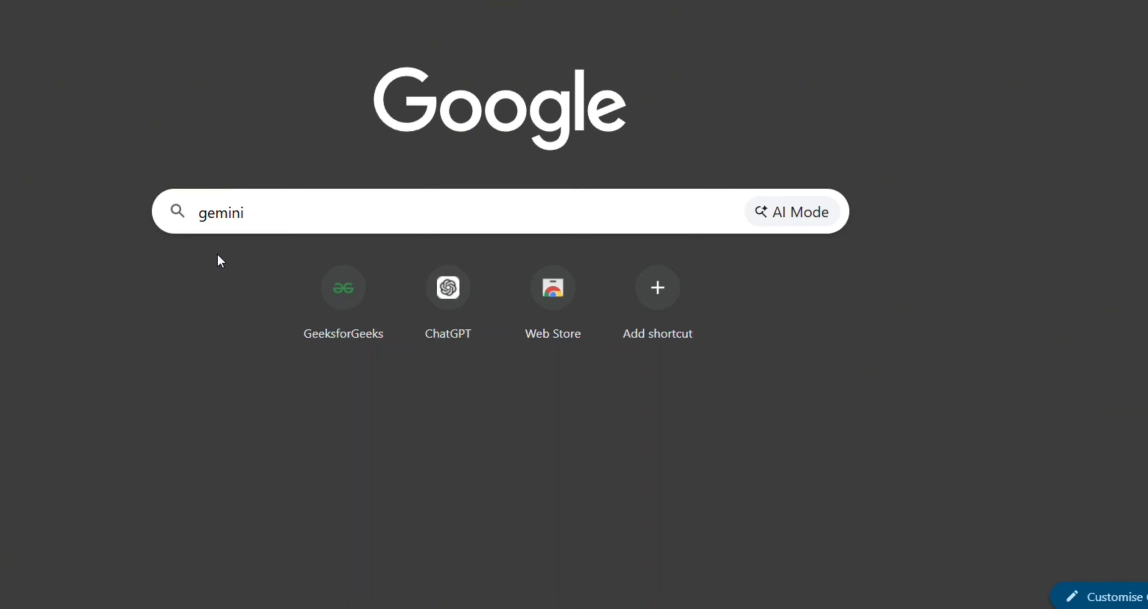
{"action": "left_click", "coordinate": [215, 276]}
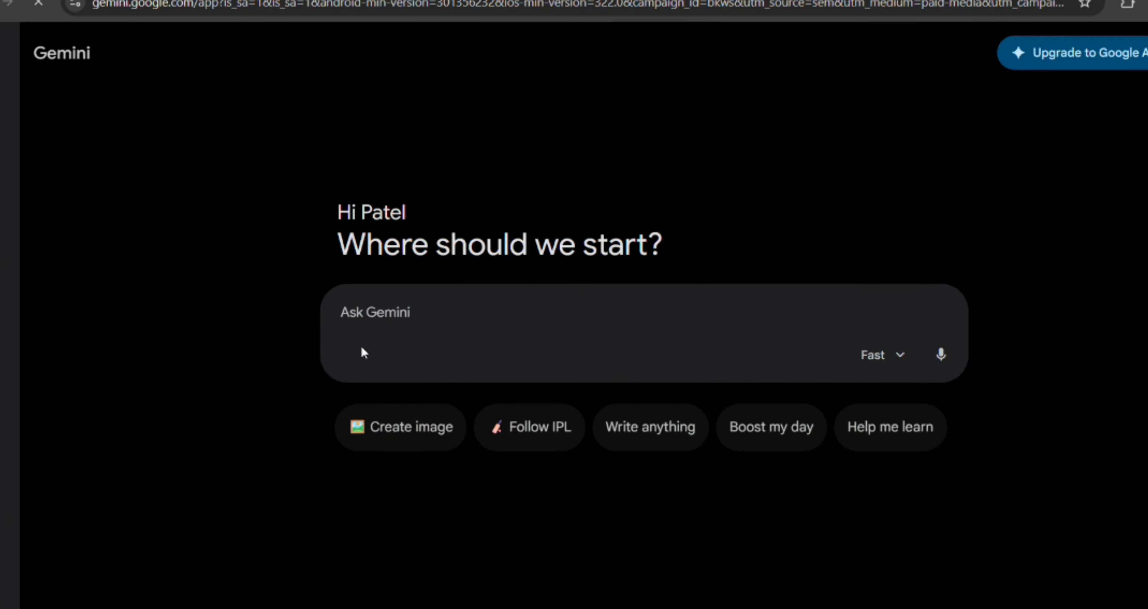
Copy the Problem reveal image prompt from the ChatGPT plan and submit it in Gemini to generate the molar cavity image.
{"action": "left_click", "coordinate": [407, 427]}
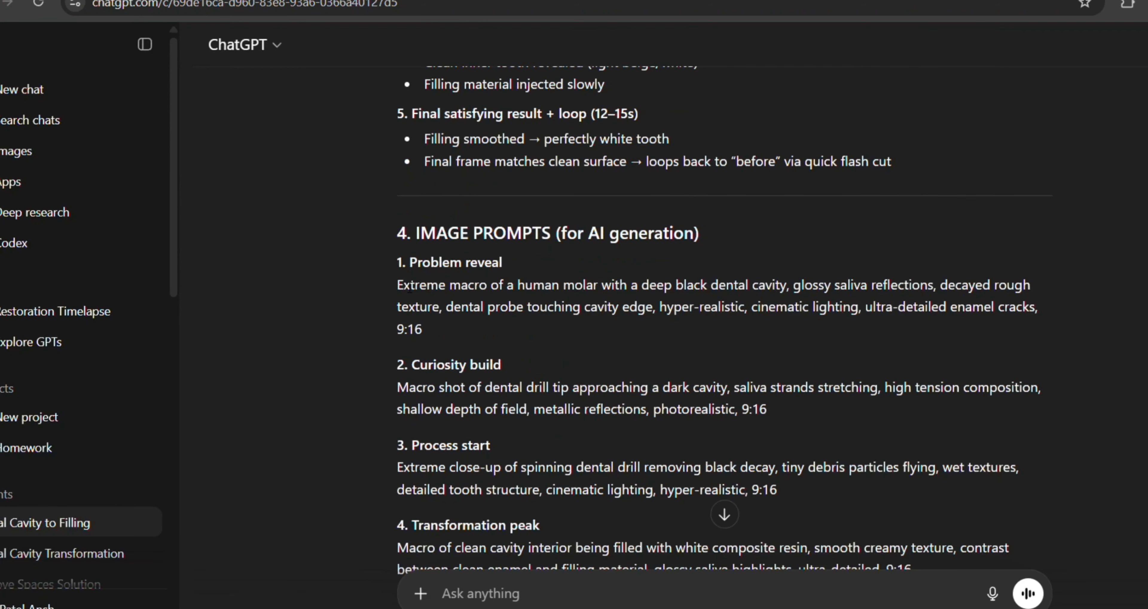
{"action": "left_click_drag", "start_coordinate": [397, 285], "coordinate": [428, 342]}
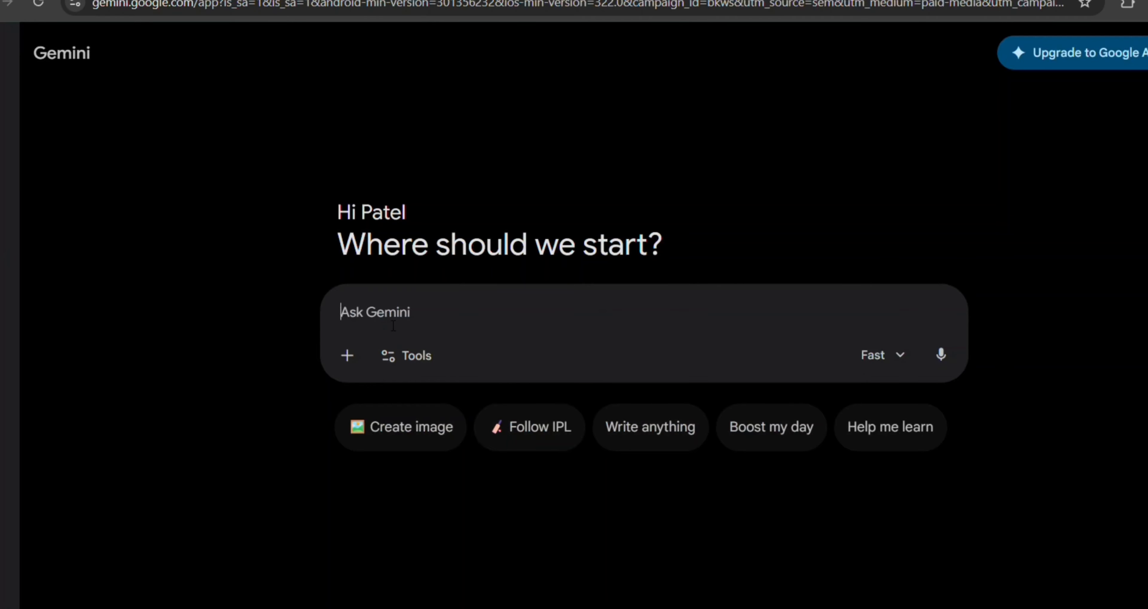
{"action": "type", "text": "Extreme macro of a human molar with a deep black dental cavity, glossy saliva reflections, decayed rough texture, dental probe touching cavity edge, hyper-realistic, cinematic lighting, ultra-detailed enamel cracks, 9:16"}
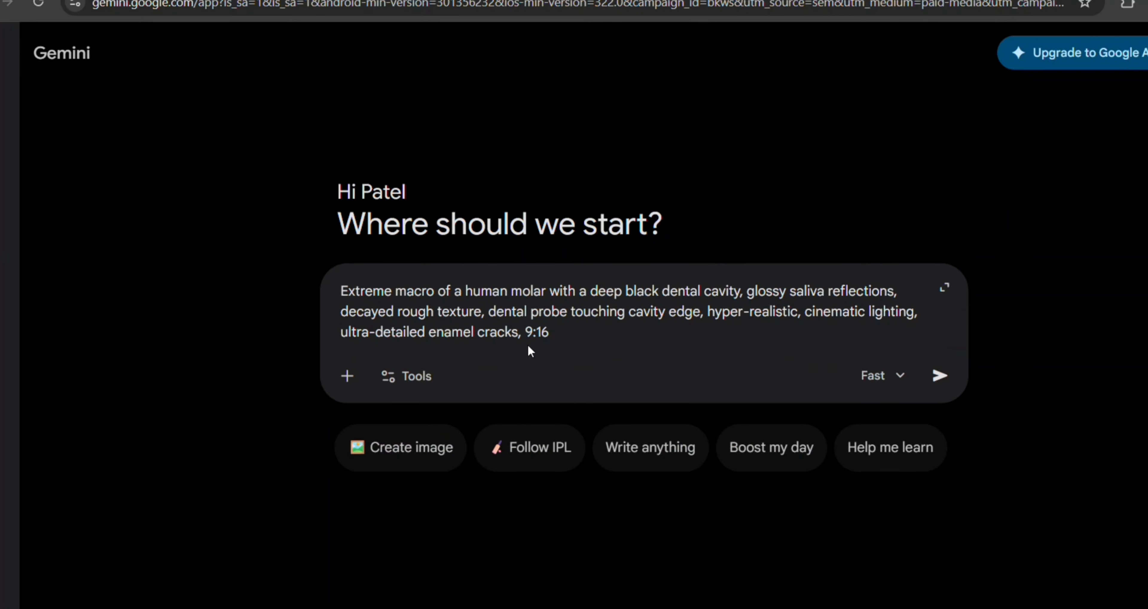
{"action": "left_click", "coordinate": [939, 376]}
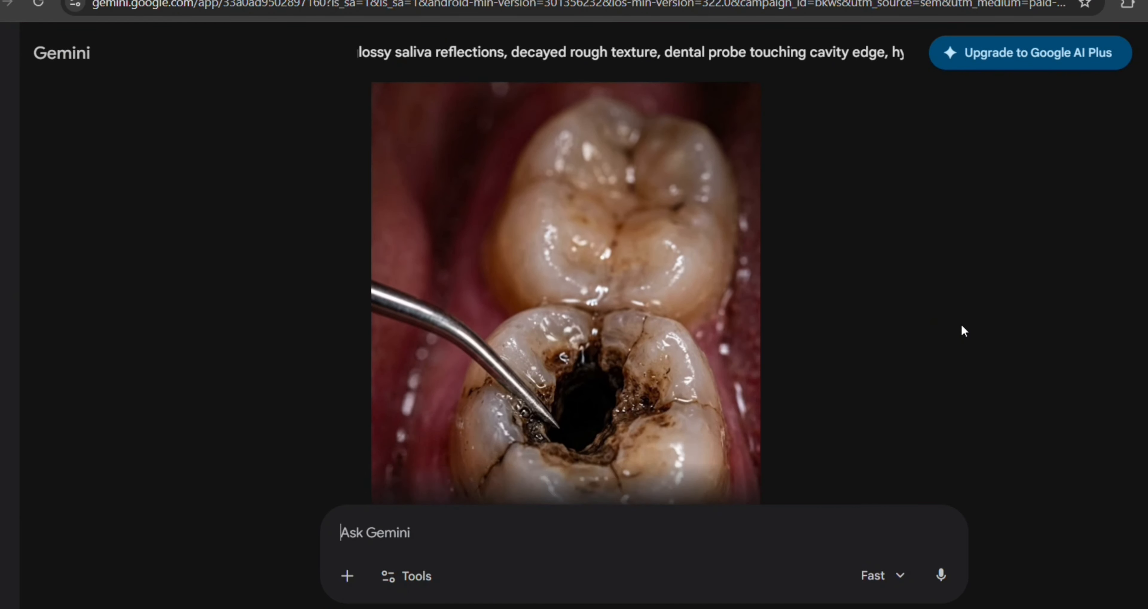
Download the generated molar cavity image at full size.
{"action": "scroll", "coordinate": [960, 331], "scroll_direction": "up", "scroll_amount": 10}
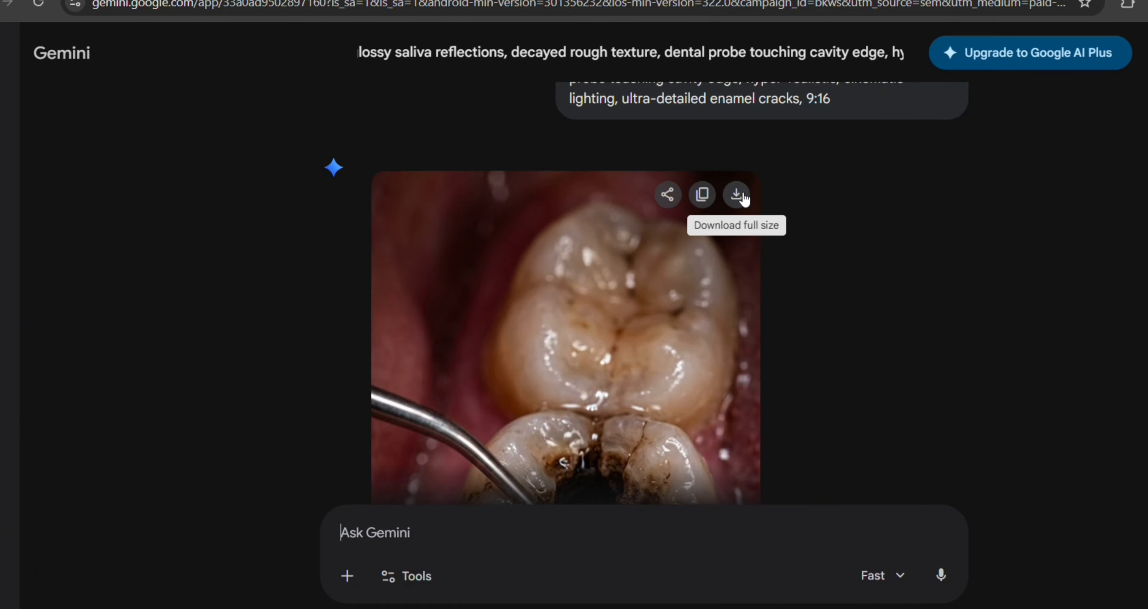
{"action": "left_click", "coordinate": [742, 197]}
{"action": "scroll", "coordinate": [813, 273], "scroll_direction": "down", "scroll_amount": 5}
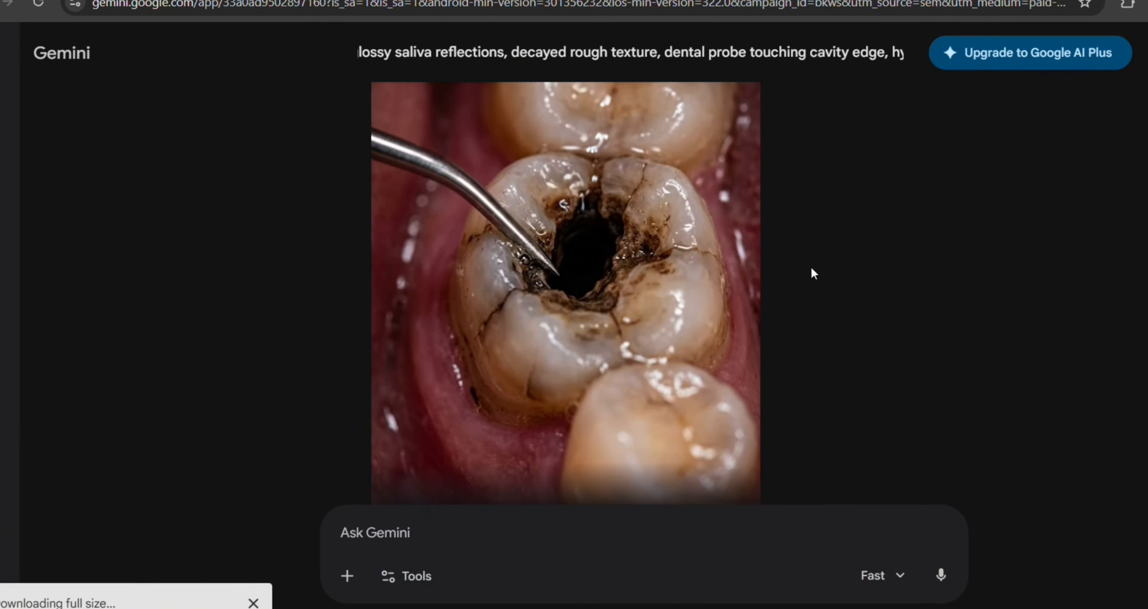
{"action": "scroll", "coordinate": [812, 268], "scroll_direction": "down", "scroll_amount": 3}
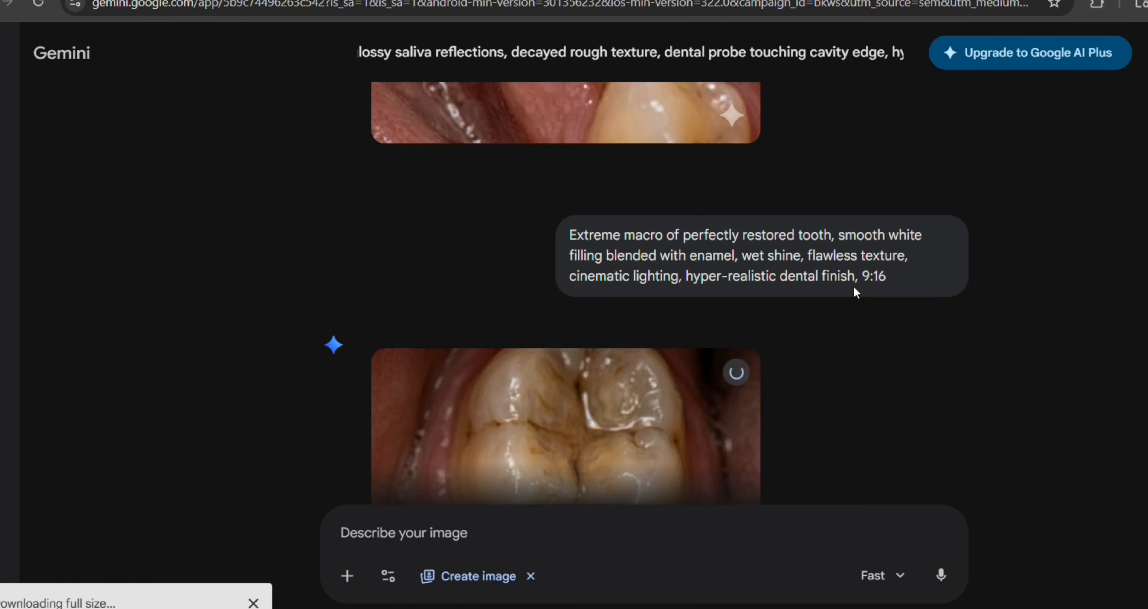
Search for "google flow" in a new browser tab, open its site, accept the introductory dialog and enter Flow.
{"action": "key", "text": "ctrl+t"}
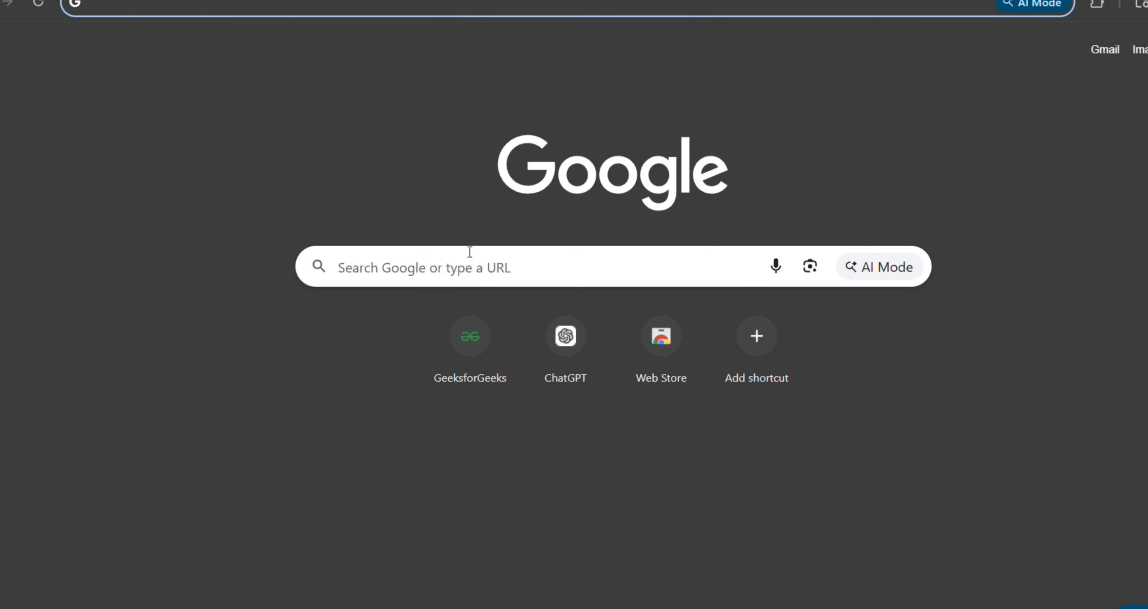
{"action": "left_click", "coordinate": [434, 266]}
{"action": "type", "text": "google flow"}
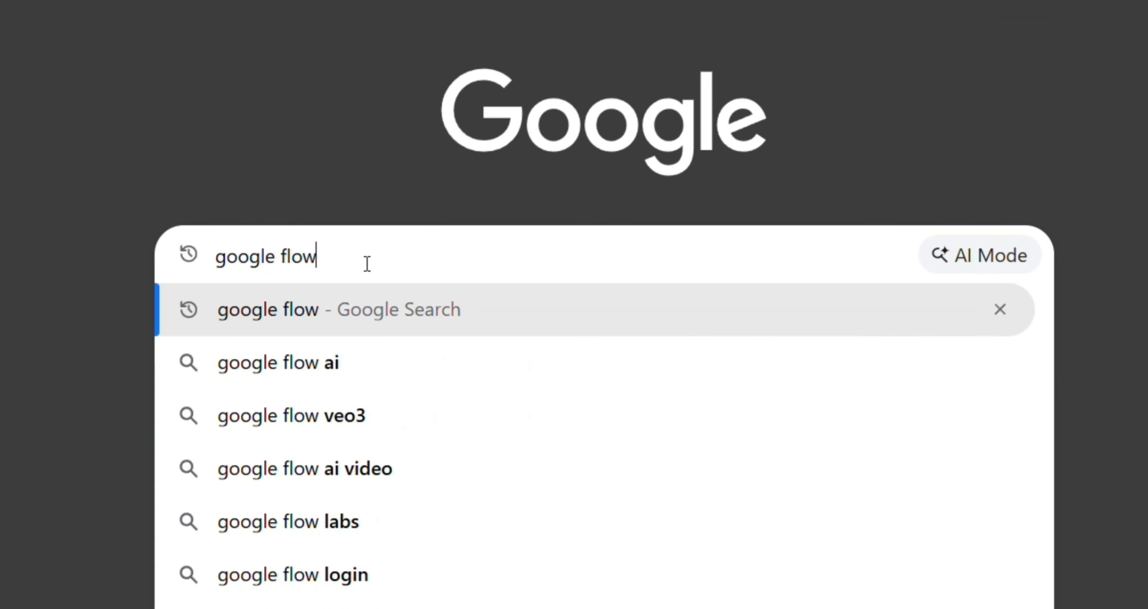
{"action": "key", "text": "Return"}
{"action": "left_click", "coordinate": [206, 304]}
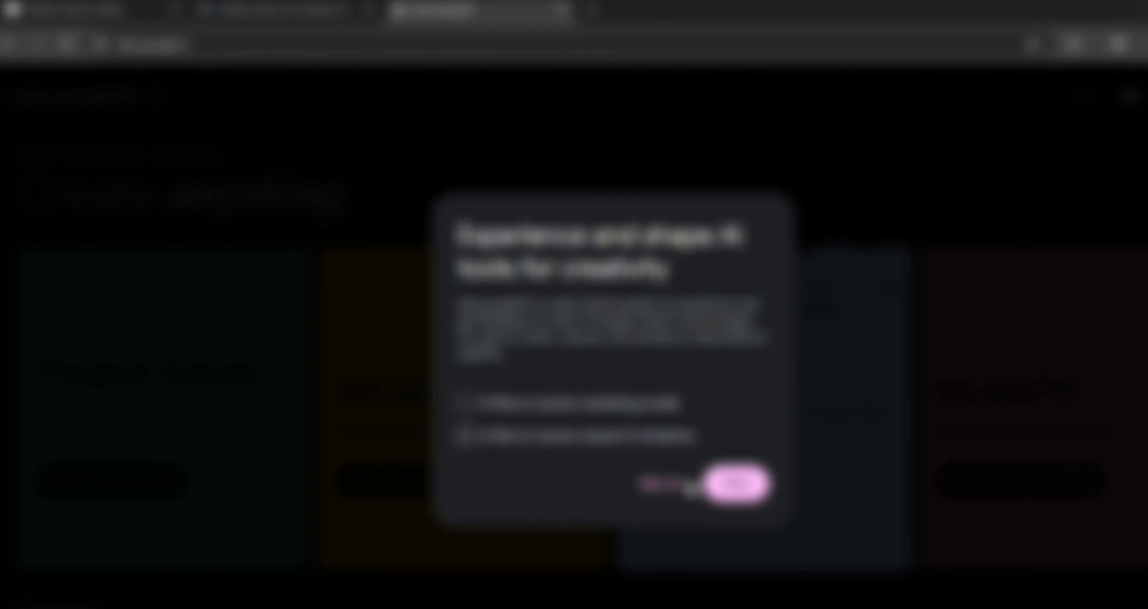
{"action": "left_click", "coordinate": [735, 483]}
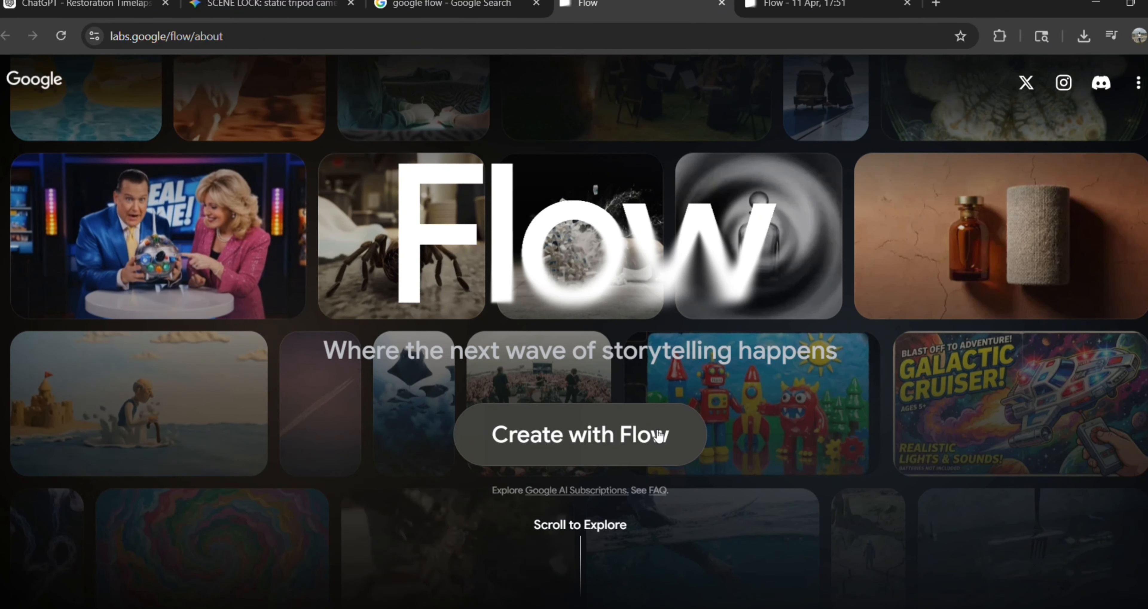
{"action": "left_click", "coordinate": [536, 436]}
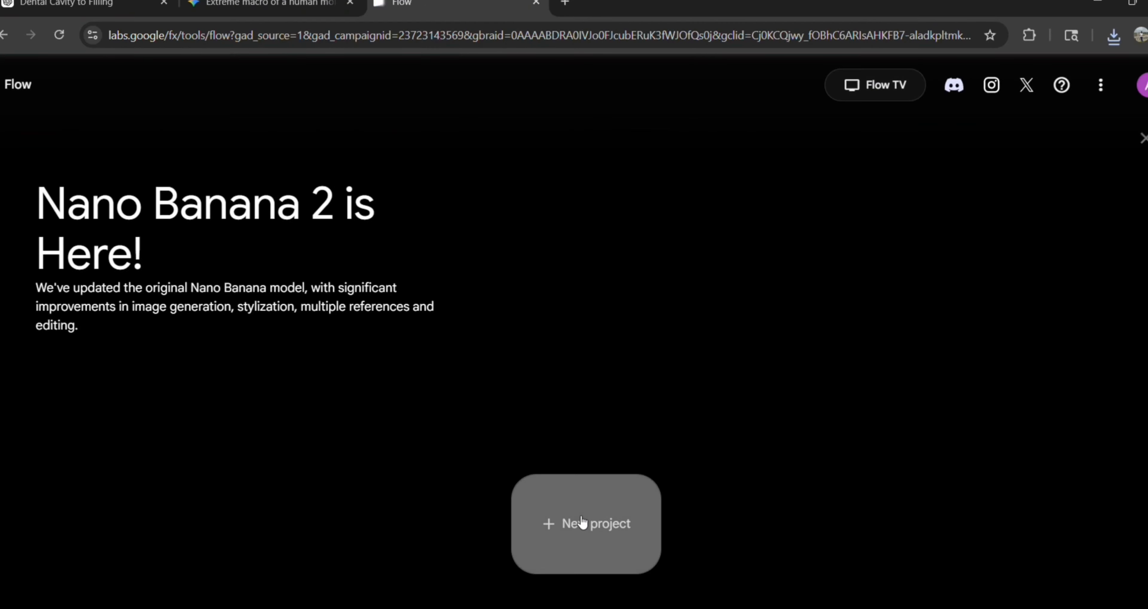
Create a new Flow project and switch the generation type from image to video.
{"action": "left_click", "coordinate": [581, 520]}
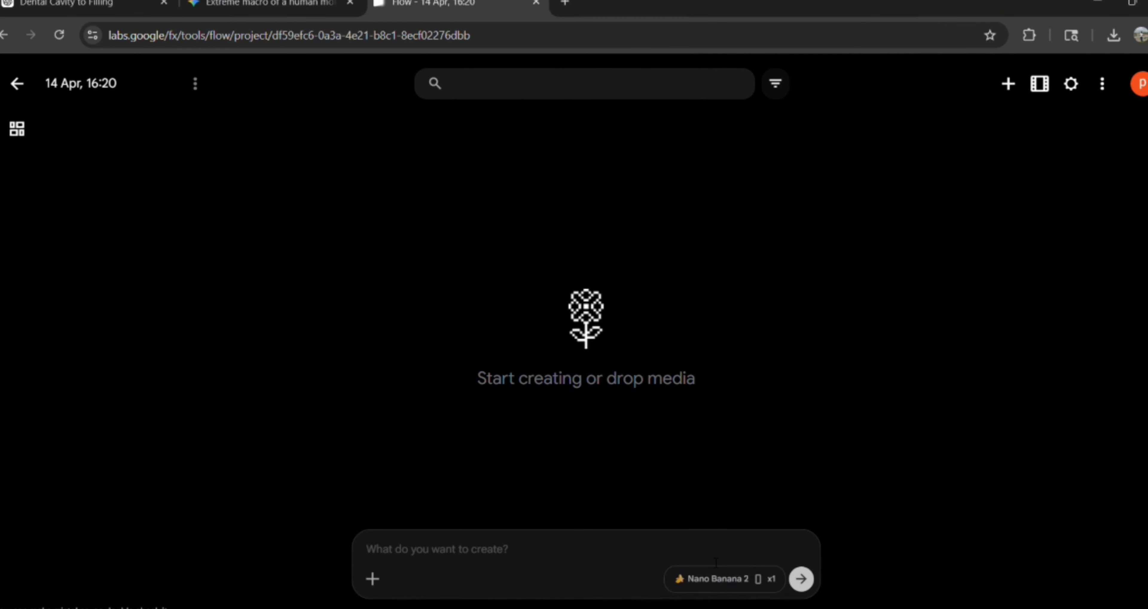
{"action": "left_click", "coordinate": [715, 584]}
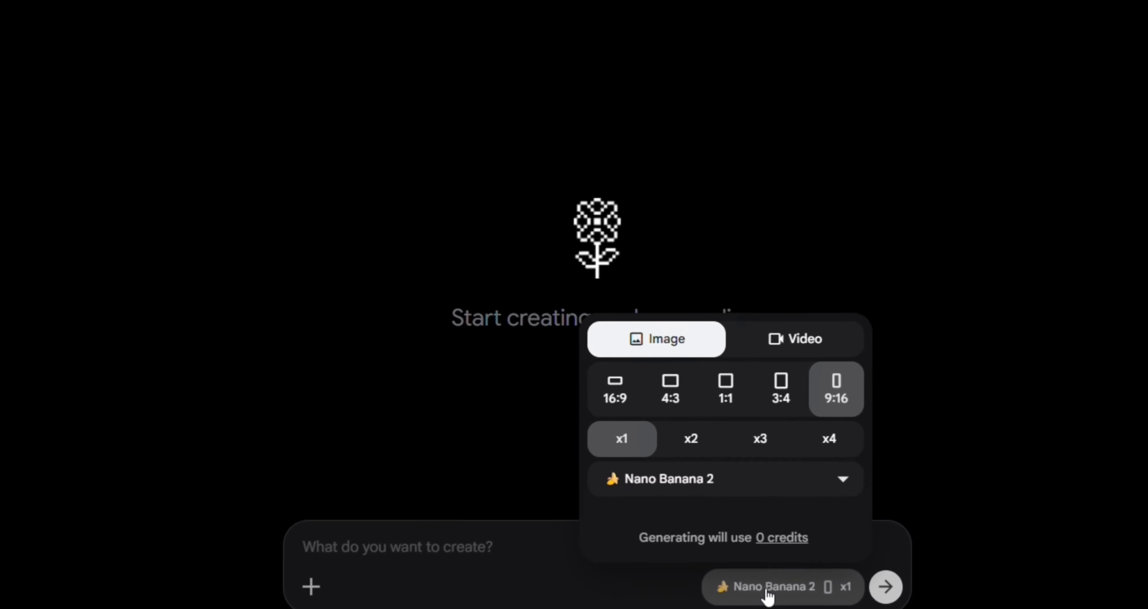
{"action": "left_click", "coordinate": [793, 334]}
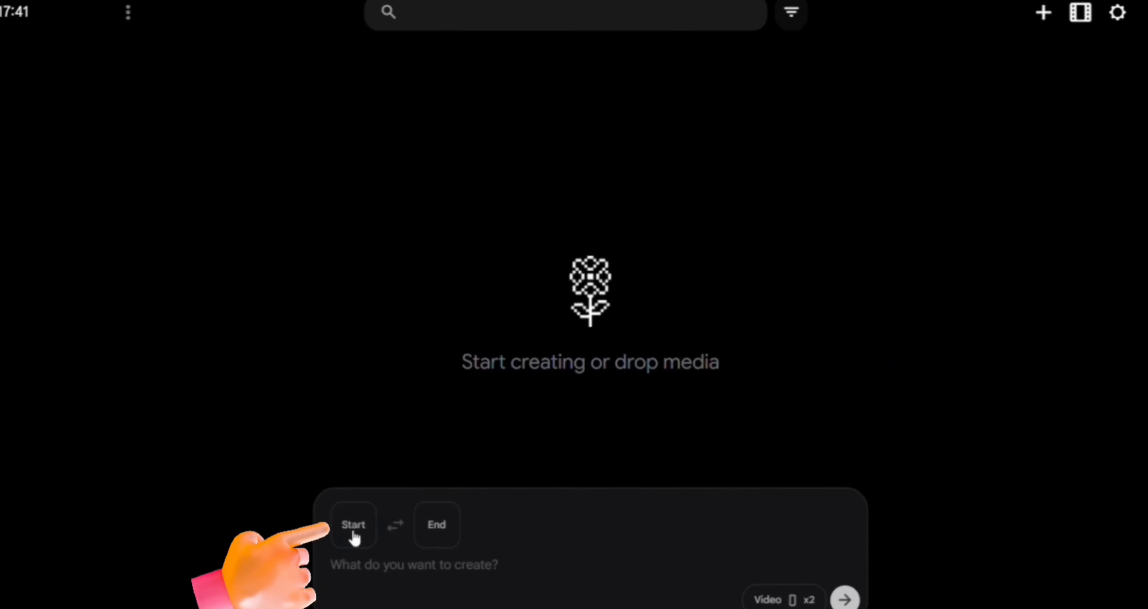
Upload the molar cavity images as the start frame and end frame of the first video clip.
{"action": "left_click", "coordinate": [354, 526]}
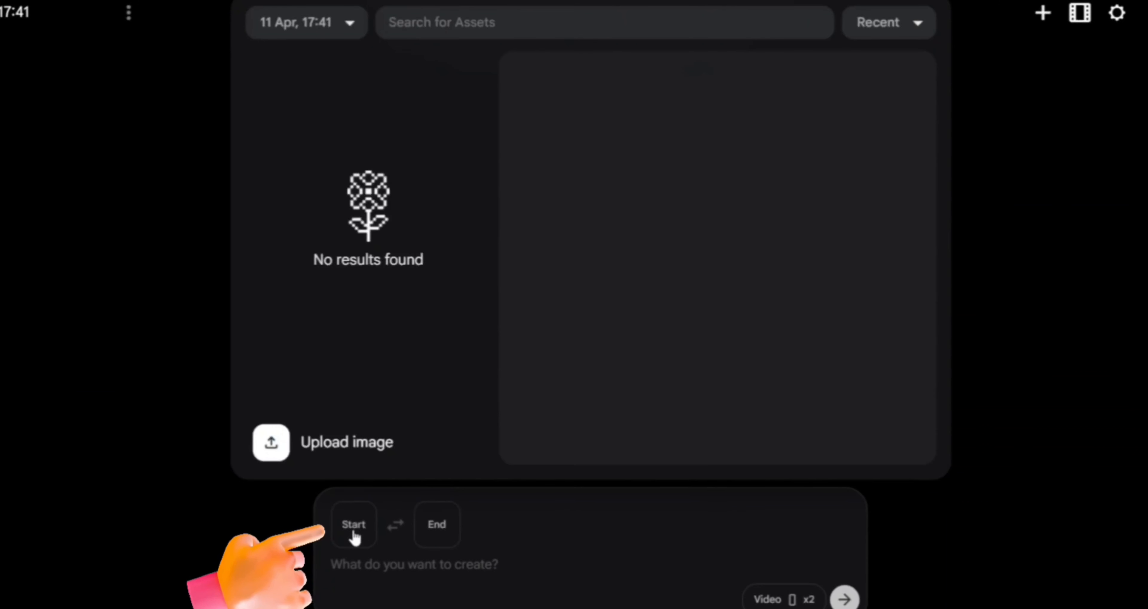
{"action": "left_click", "coordinate": [285, 444]}
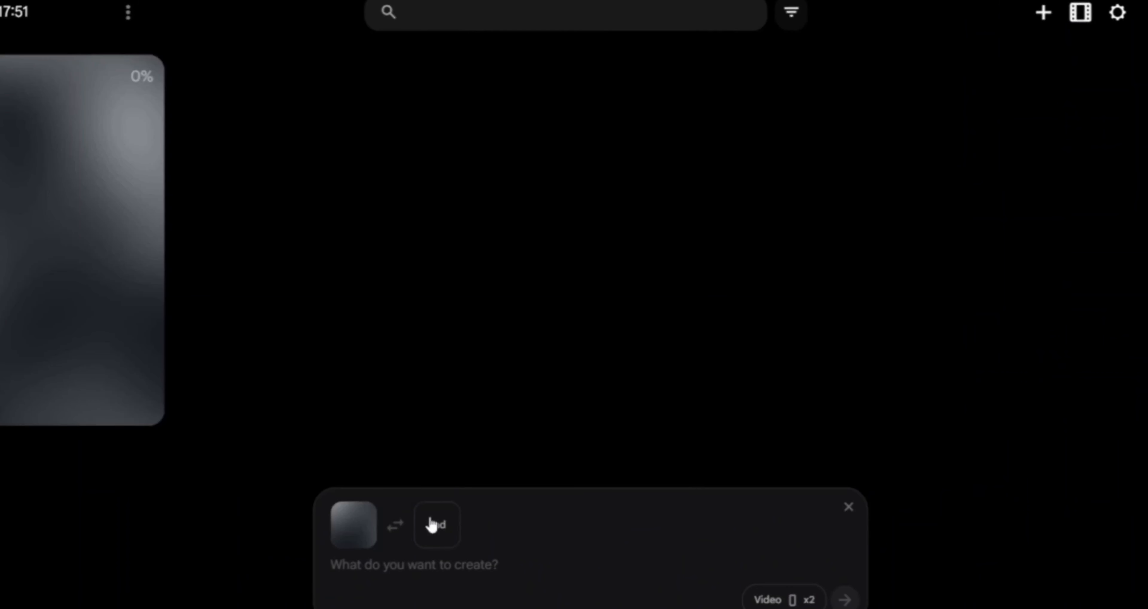
{"action": "left_click", "coordinate": [430, 525]}
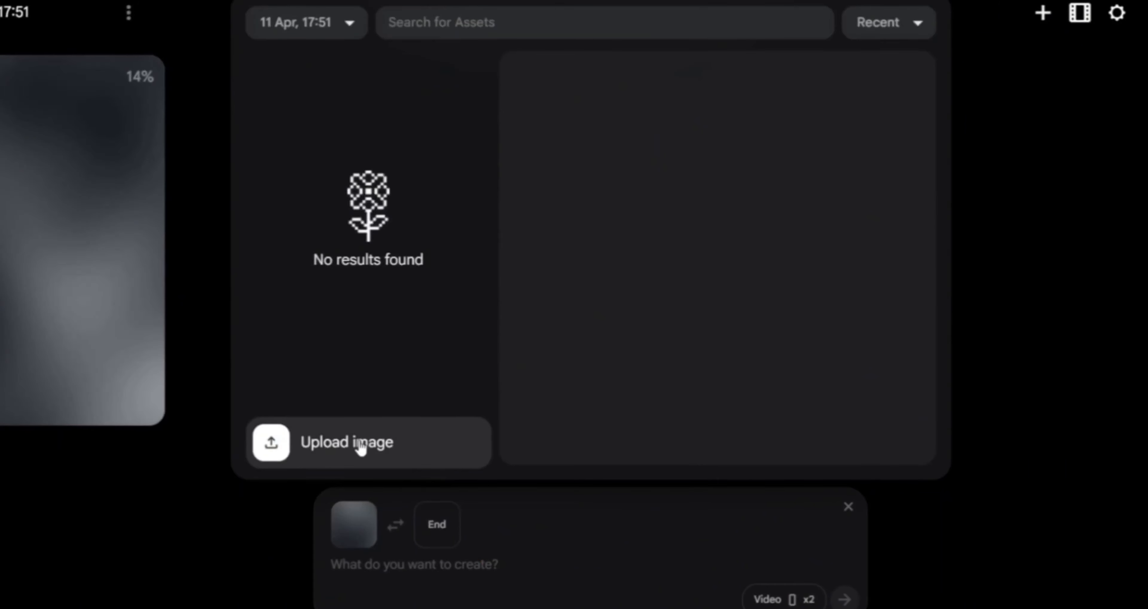
{"action": "left_click", "coordinate": [353, 425]}
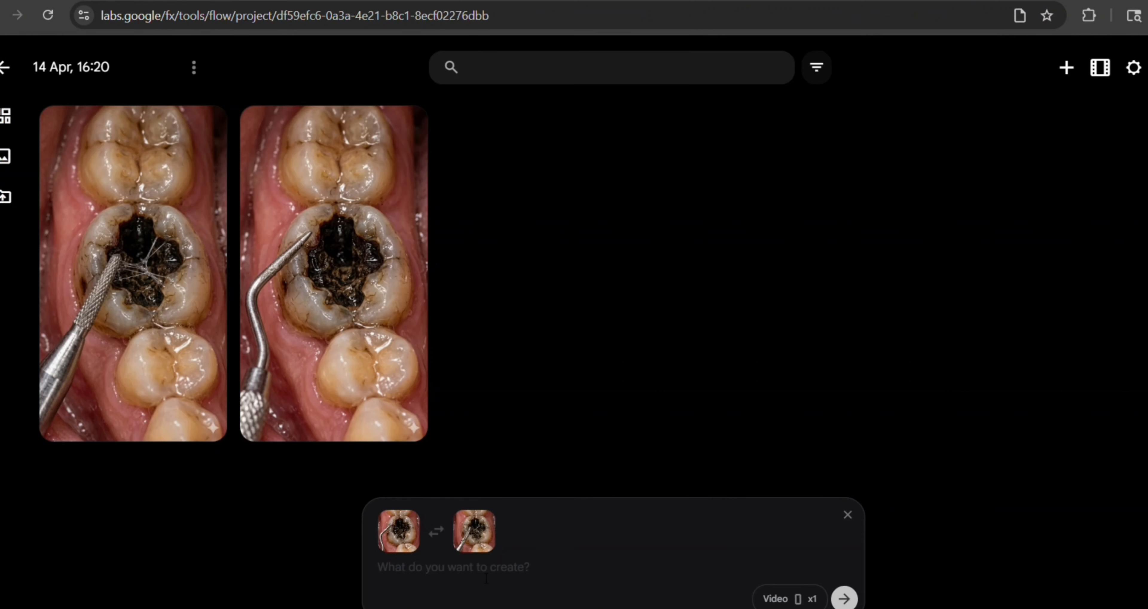
Generate the clip from the prompt "Slow zoom into cavity, subtle tool movement scraping surface, saliva glistening, micro texture movement" and play it.
{"action": "type", "text": "Slow zoom into cavity, subtle tool movement scraping surface, saliva glistening, micro texture movement"}
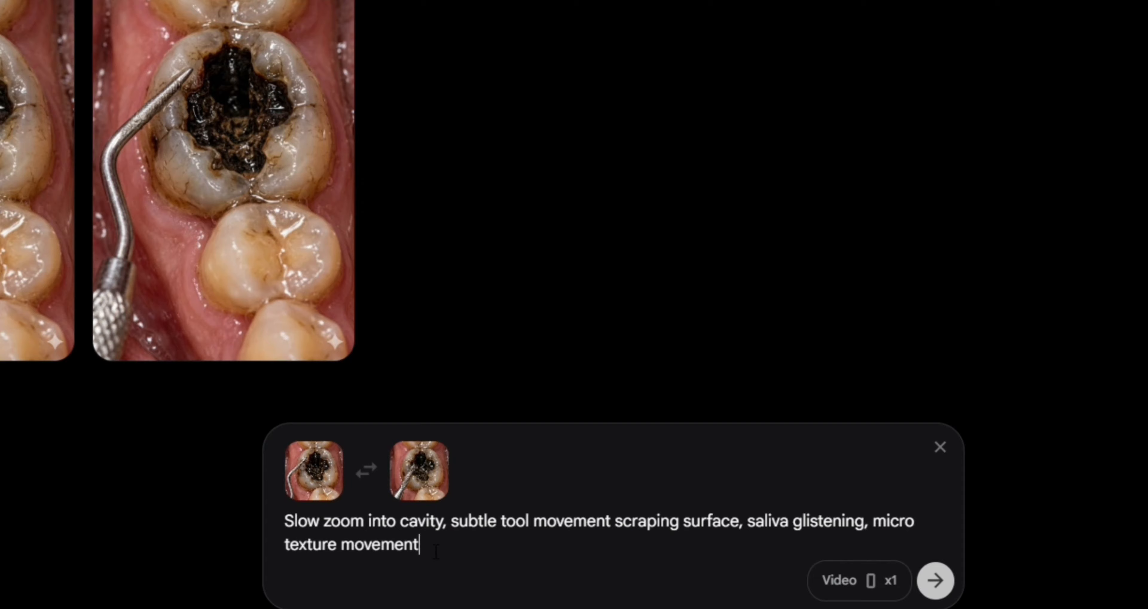
{"action": "left_click", "coordinate": [935, 580]}
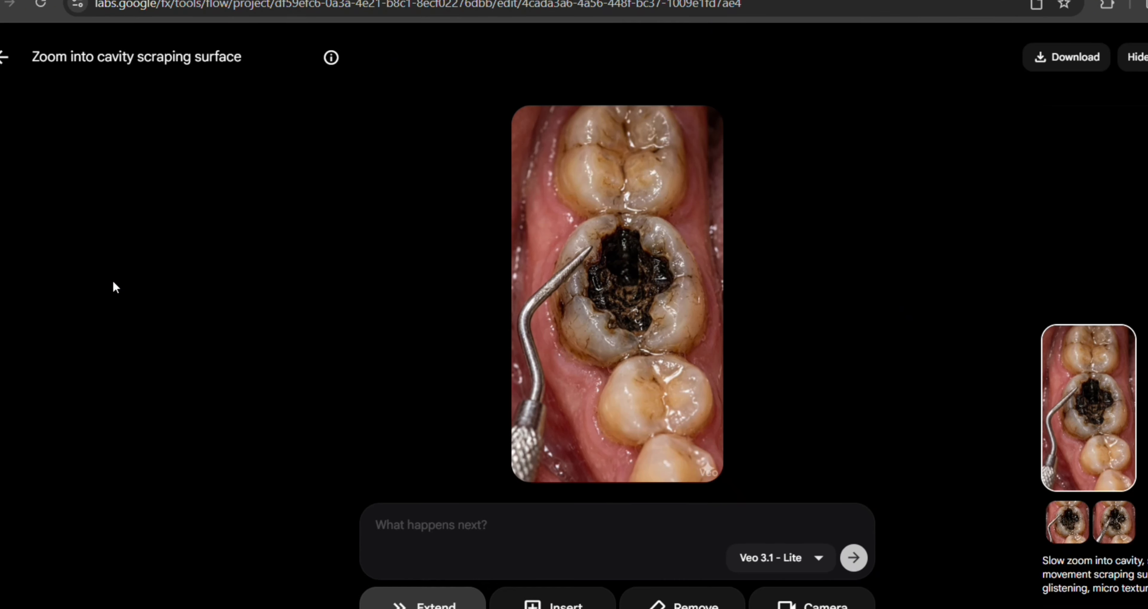
{"action": "left_click", "coordinate": [531, 460]}
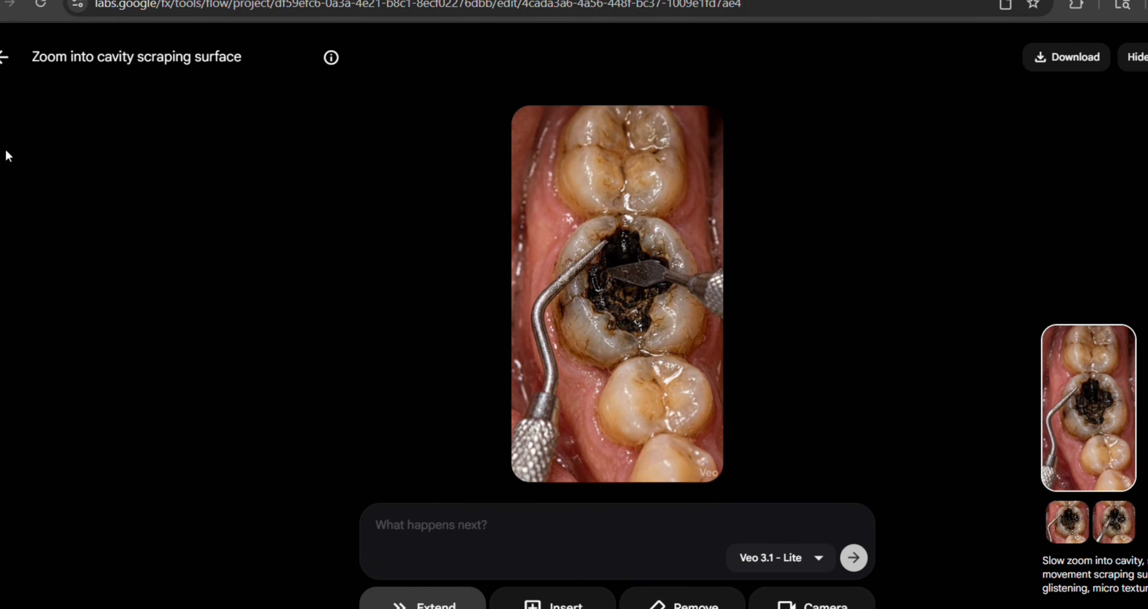
Return to the project and add the start and end frame images for the next clip, starting from the second cavity image.
{"action": "left_click", "coordinate": [5, 57]}
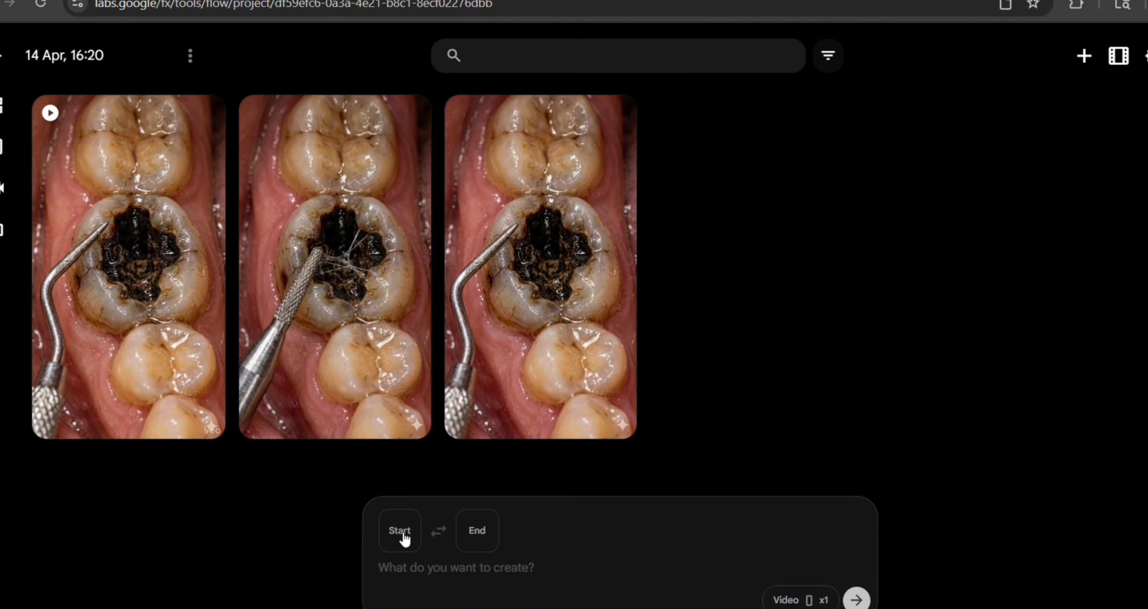
{"action": "left_click", "coordinate": [487, 538]}
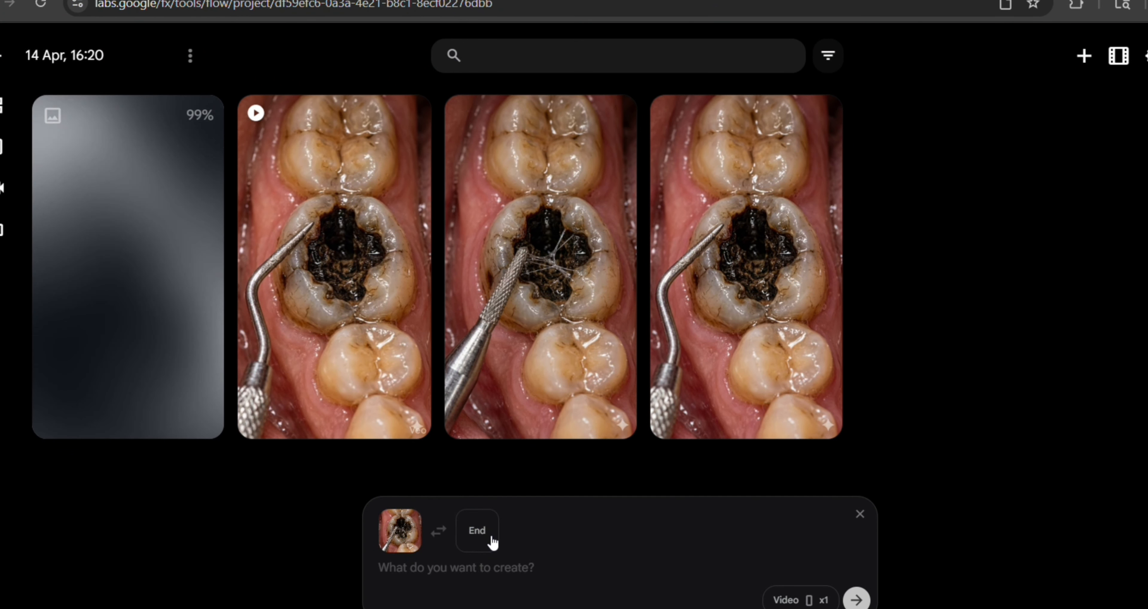
{"action": "left_click", "coordinate": [490, 539]}
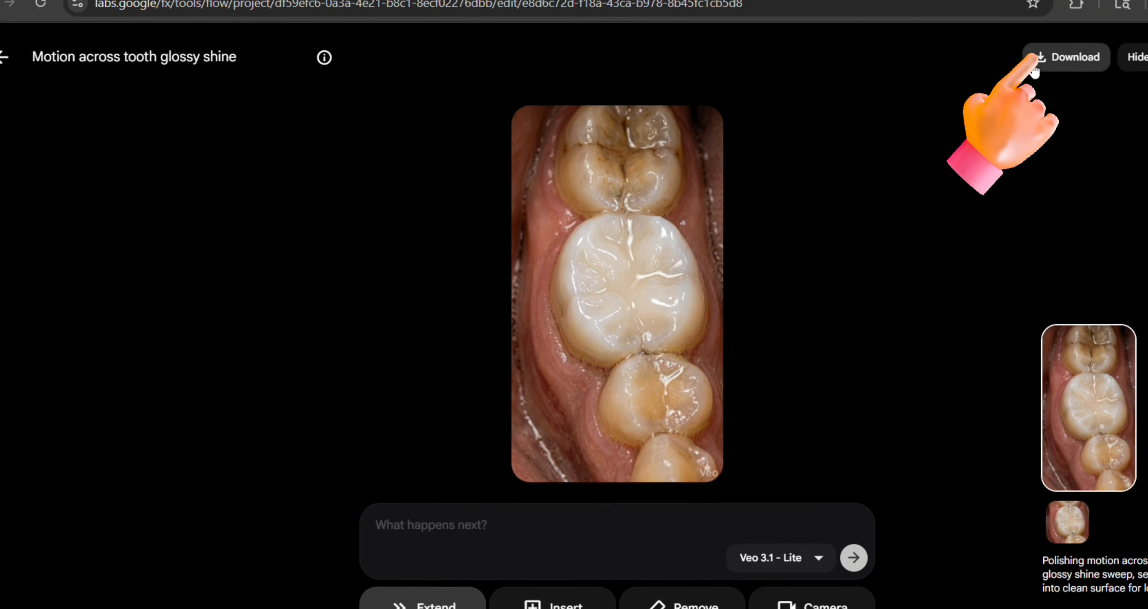
Download the "Motion across tooth glossy shine" clip and return to the project.
{"action": "left_click", "coordinate": [1047, 66]}
{"action": "left_click", "coordinate": [1042, 155]}
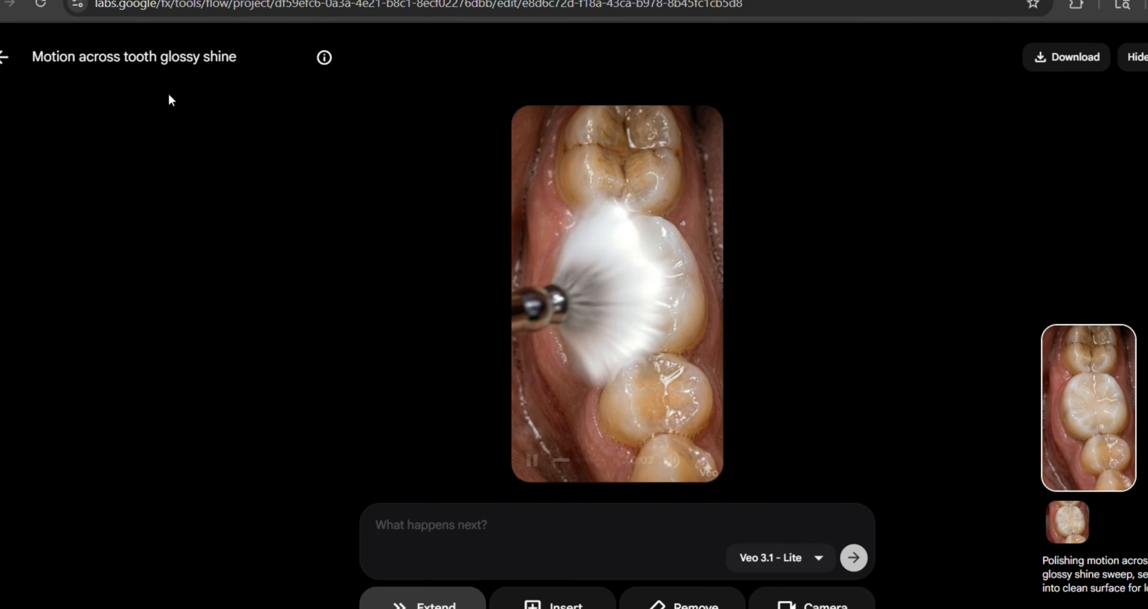
{"action": "left_click", "coordinate": [5, 58]}
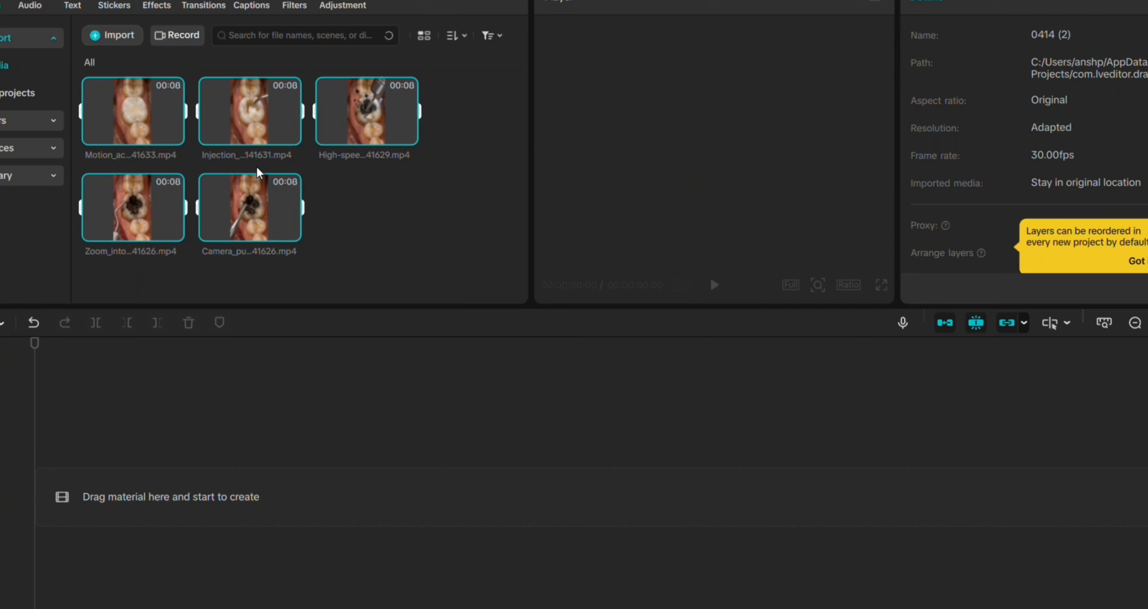
In CapCut, place the five clips on the timeline in treatment order: zoom into cavity, camera push-in, high-speed drill, injection material, motion across tooth.
{"action": "left_click", "coordinate": [176, 138]}
{"action": "left_click_drag", "start_coordinate": [420, 499], "coordinate": [144, 494]}
{"action": "left_click_drag", "start_coordinate": [321, 495], "coordinate": [143, 495]}
{"action": "left_click_drag", "start_coordinate": [227, 495], "coordinate": [123, 489]}
{"action": "left_click_drag", "start_coordinate": [476, 497], "coordinate": [231, 495]}
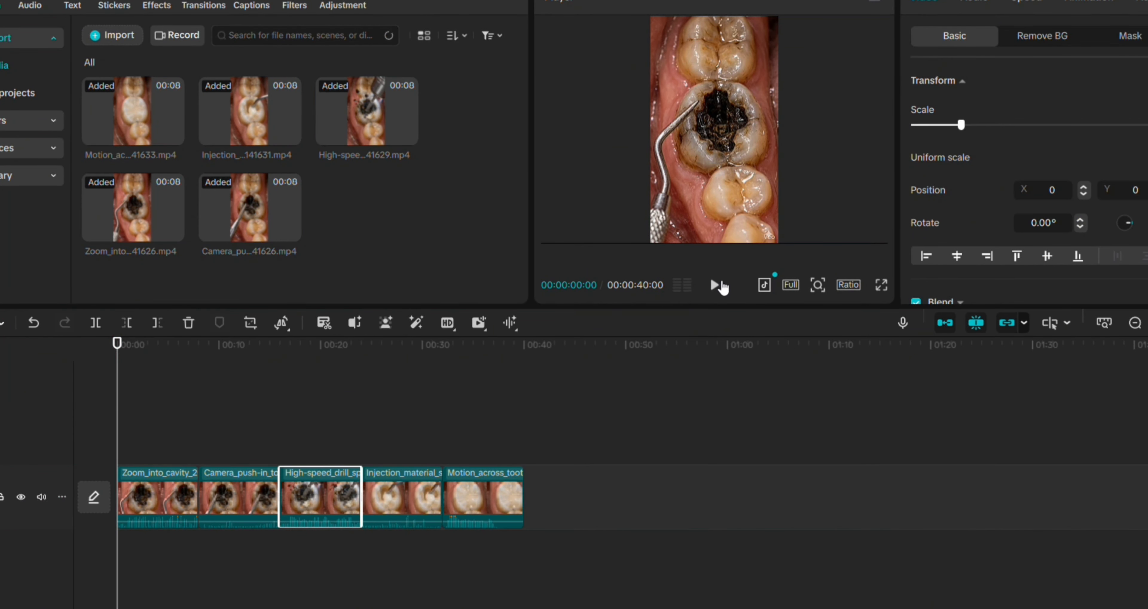
Select all five clips on the timeline and open their standard speed settings.
{"action": "left_click_drag", "start_coordinate": [130, 434], "coordinate": [516, 486]}
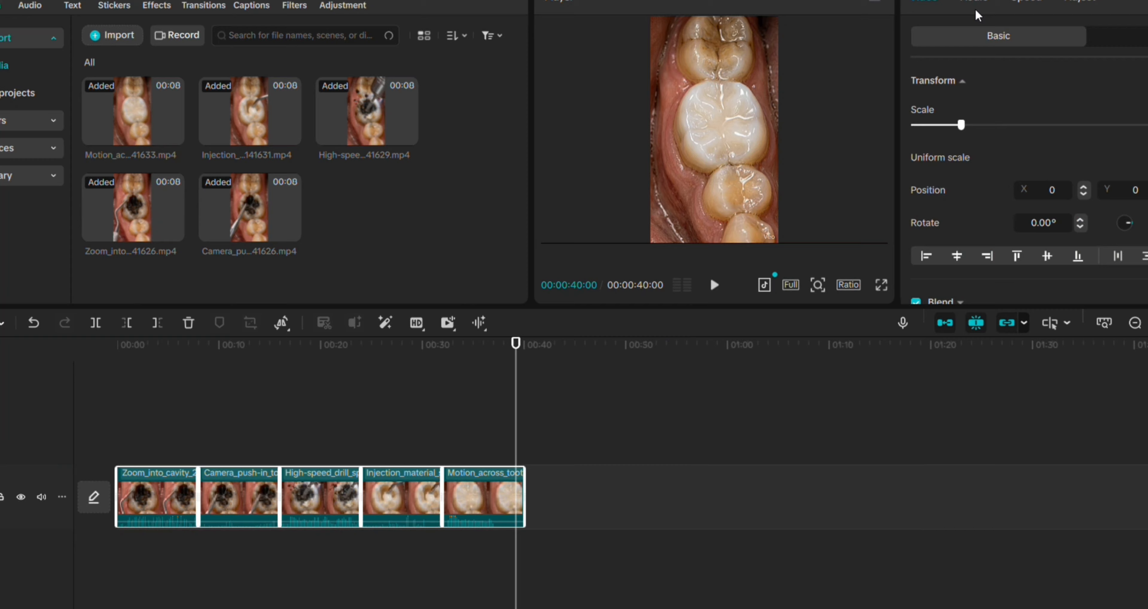
{"action": "left_click", "coordinate": [1021, 2]}
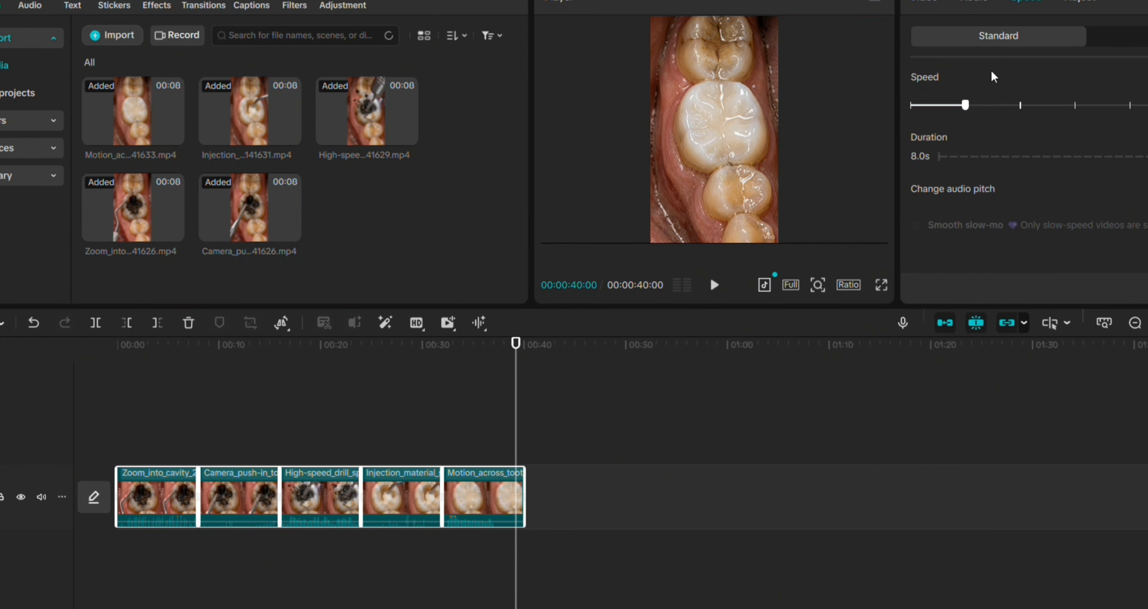
{"action": "left_click", "coordinate": [128, 426]}
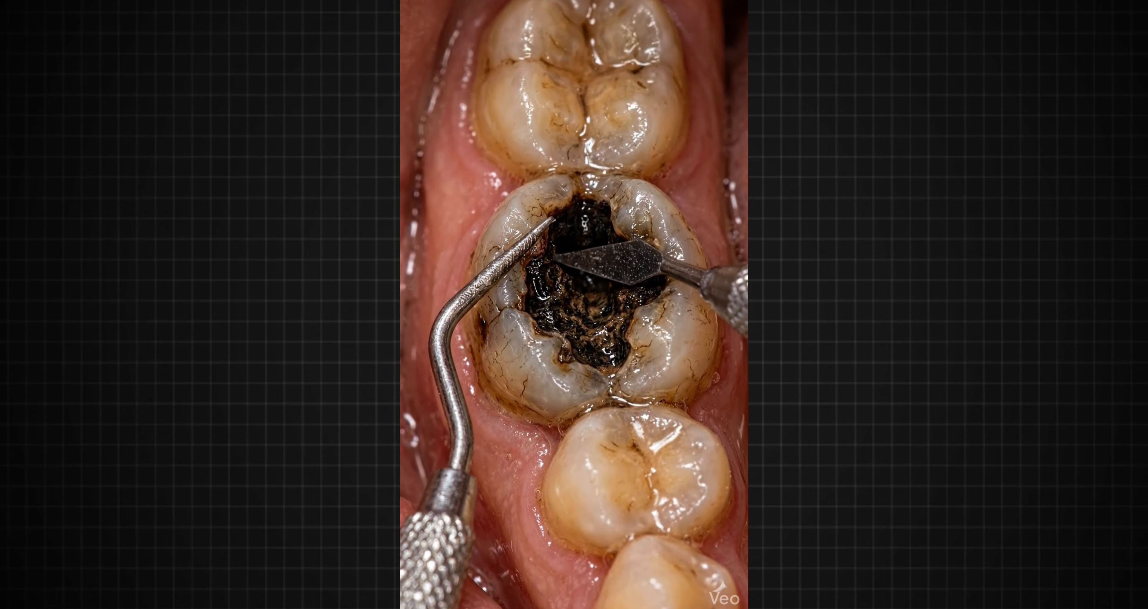